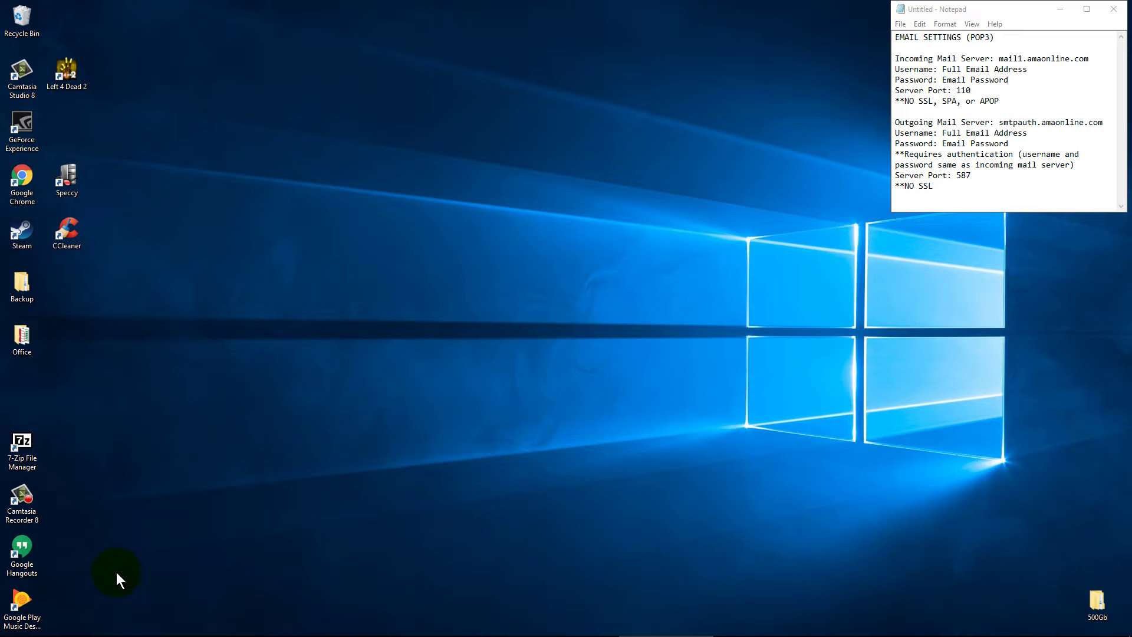
- Search the Start menu for "mail" so the Mail app shows as best match
mouse_move(11, 631)
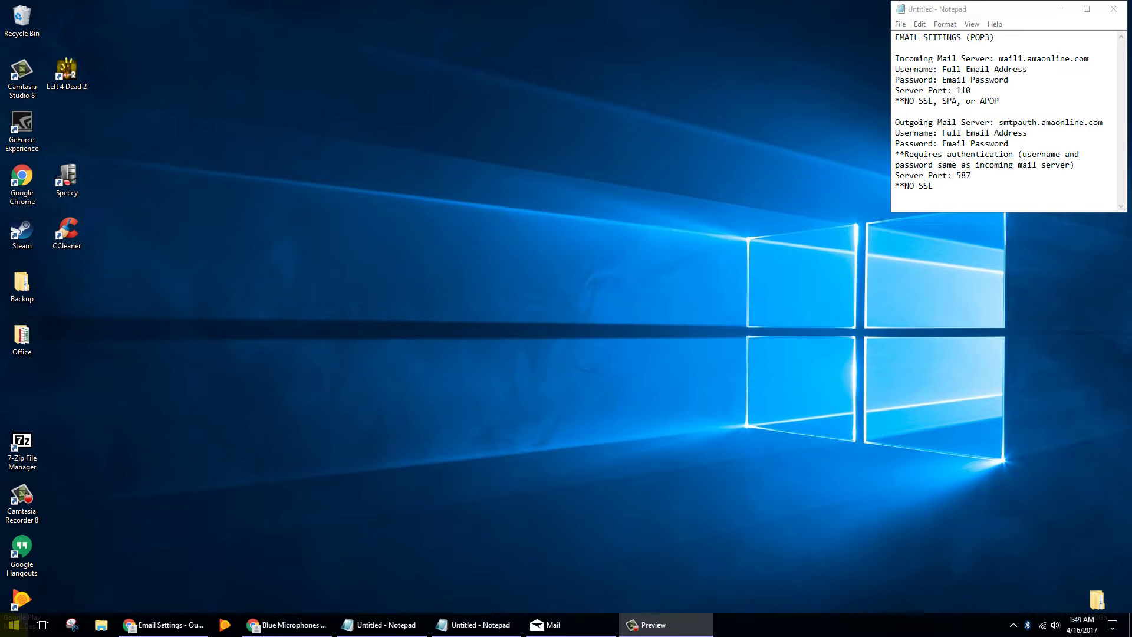
click(13, 626)
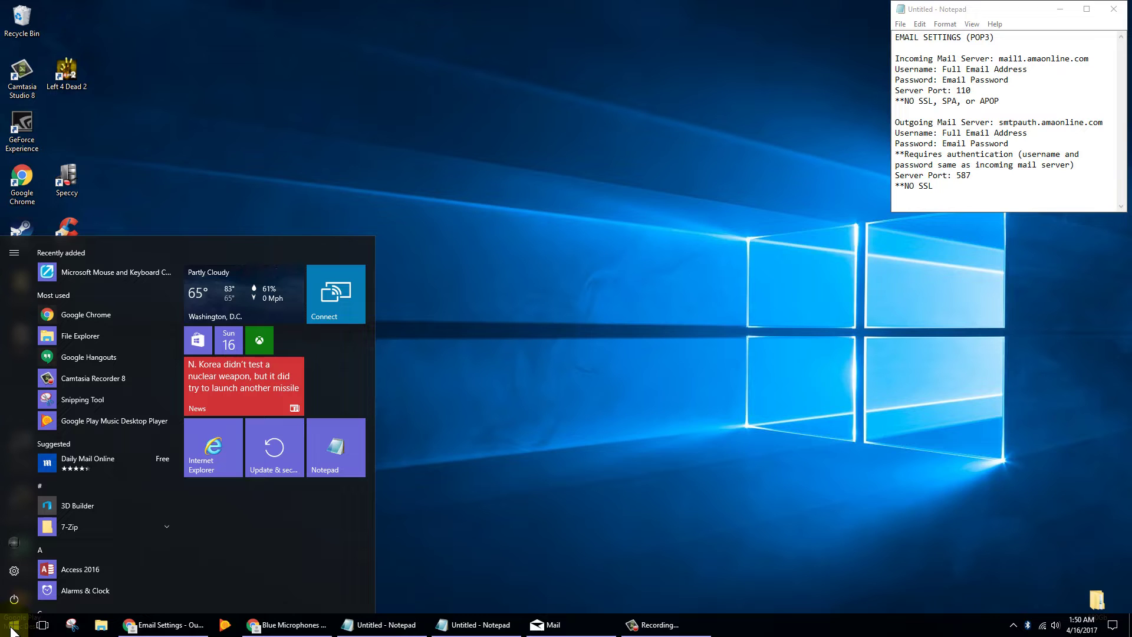
text(mail)
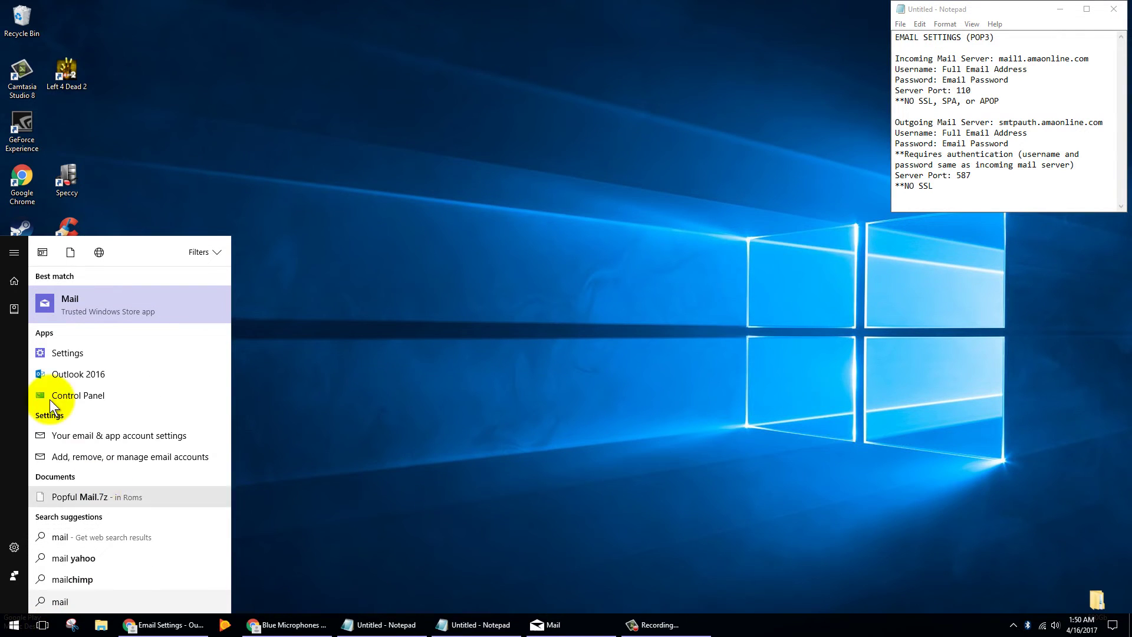
- Launch Mail from the search results and bring it up beside the Notepad POP3 settings notes
click(90, 298)
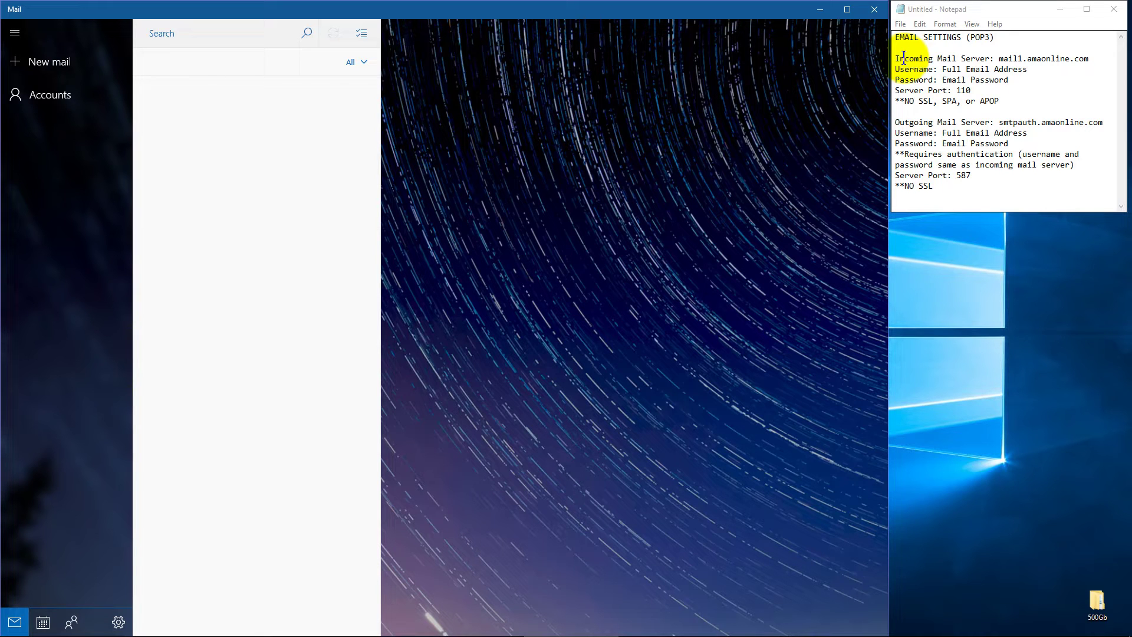
click(536, 10)
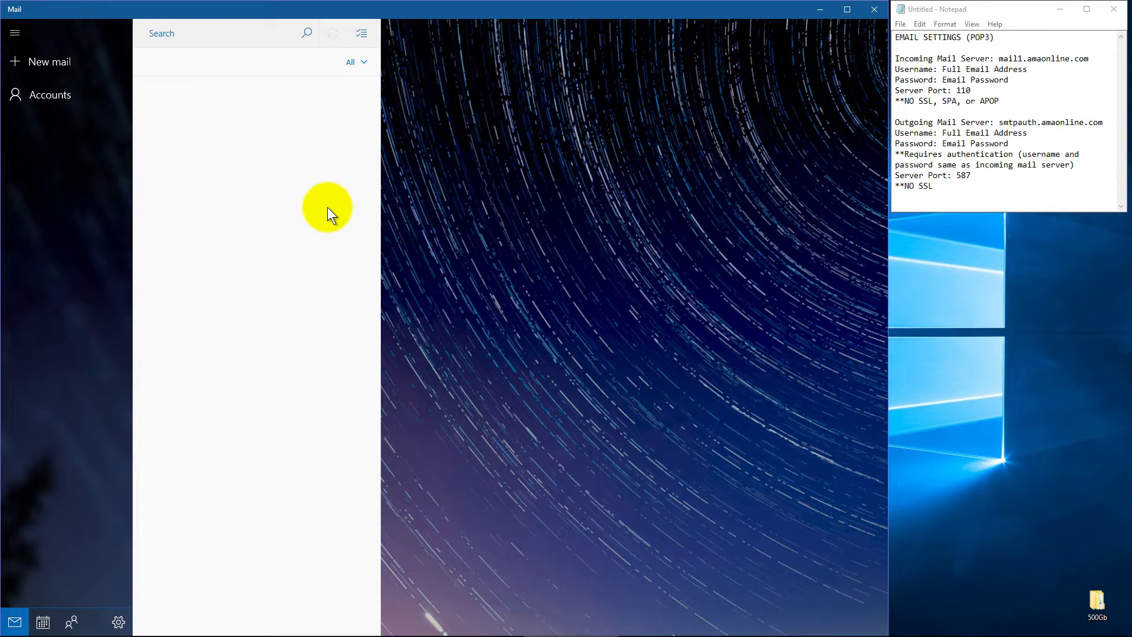
click(50, 94)
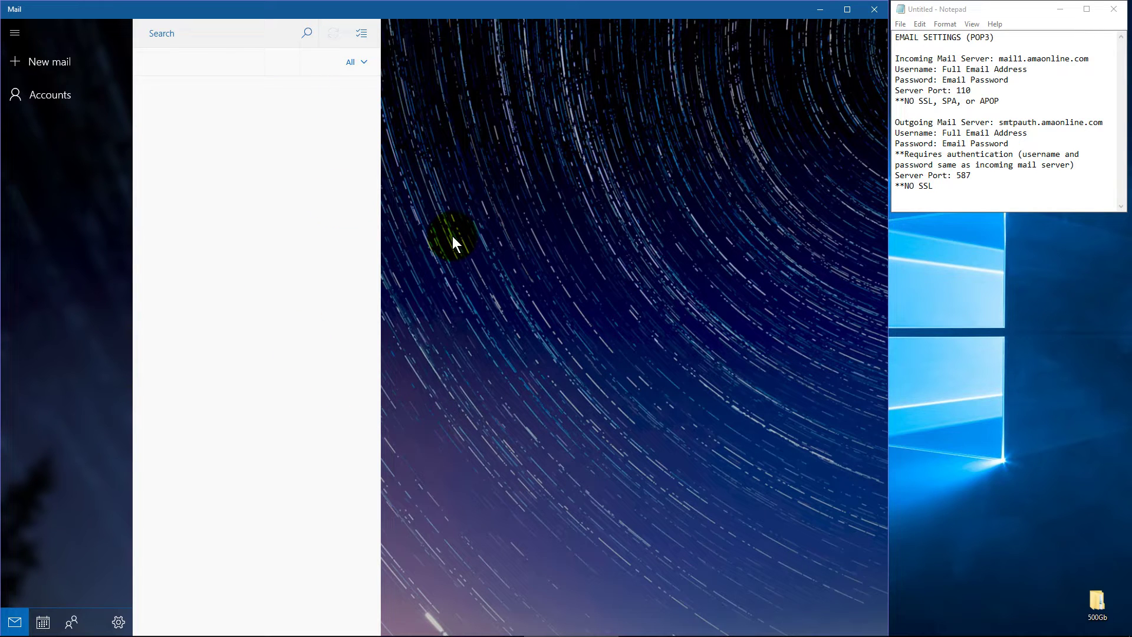
click(900, 50)
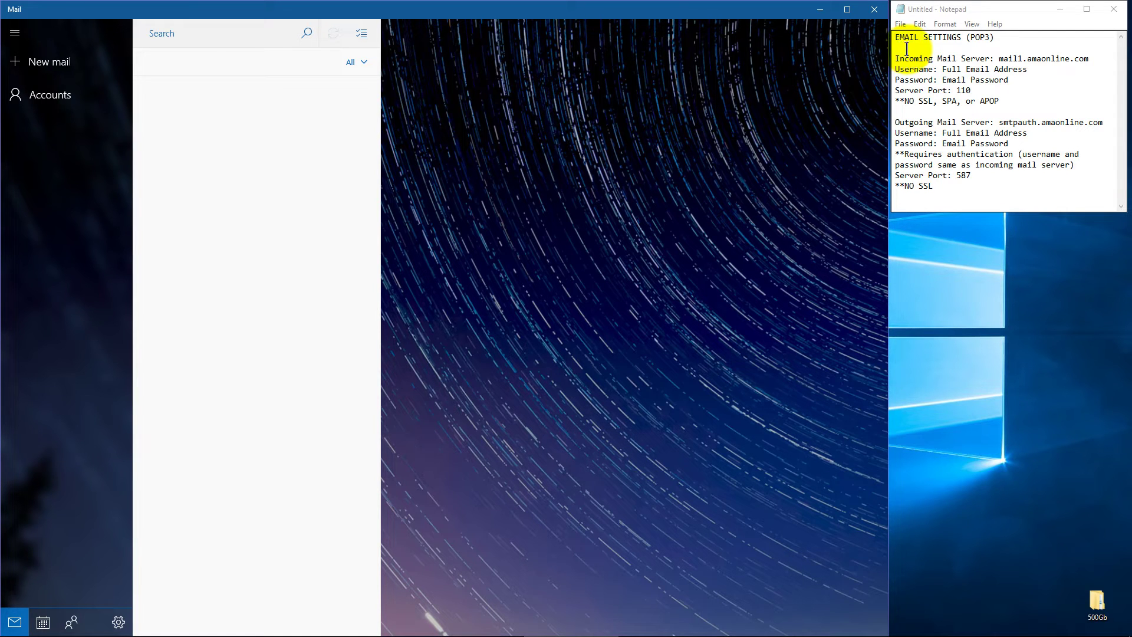
click(977, 47)
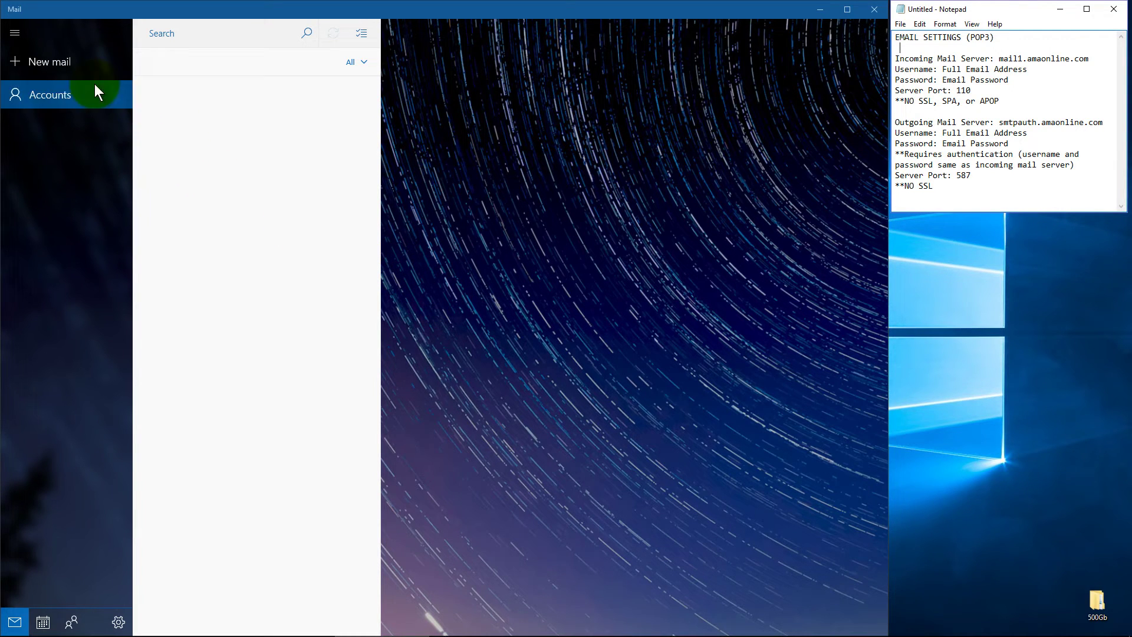
- Go to Accounts > Add account and scroll the account types down to reveal Advanced setup
click(55, 65)
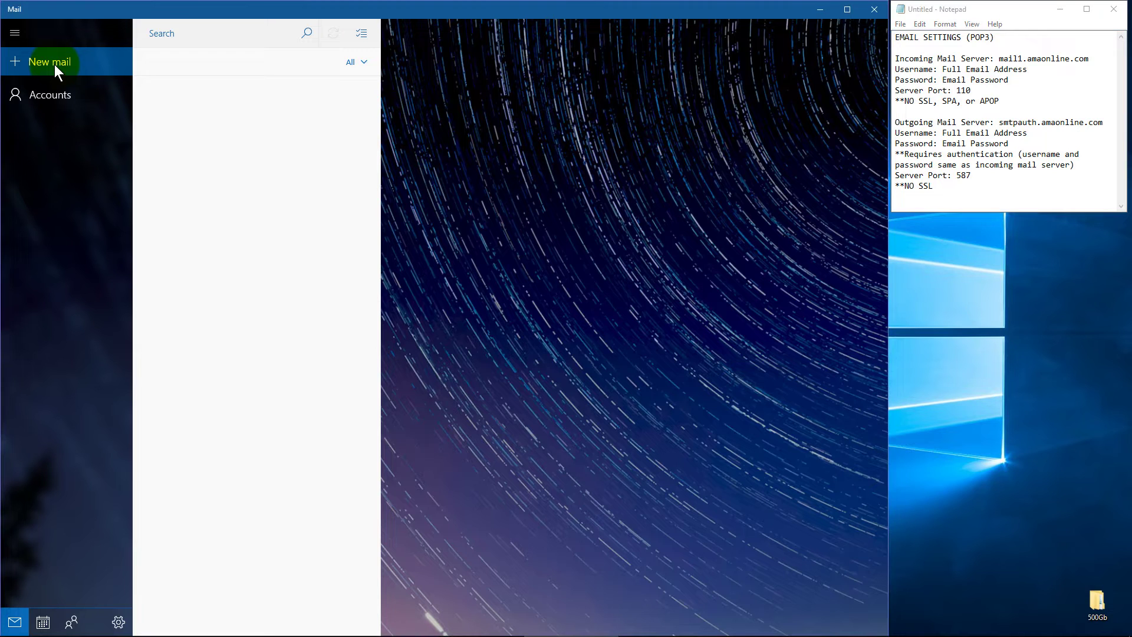
click(47, 96)
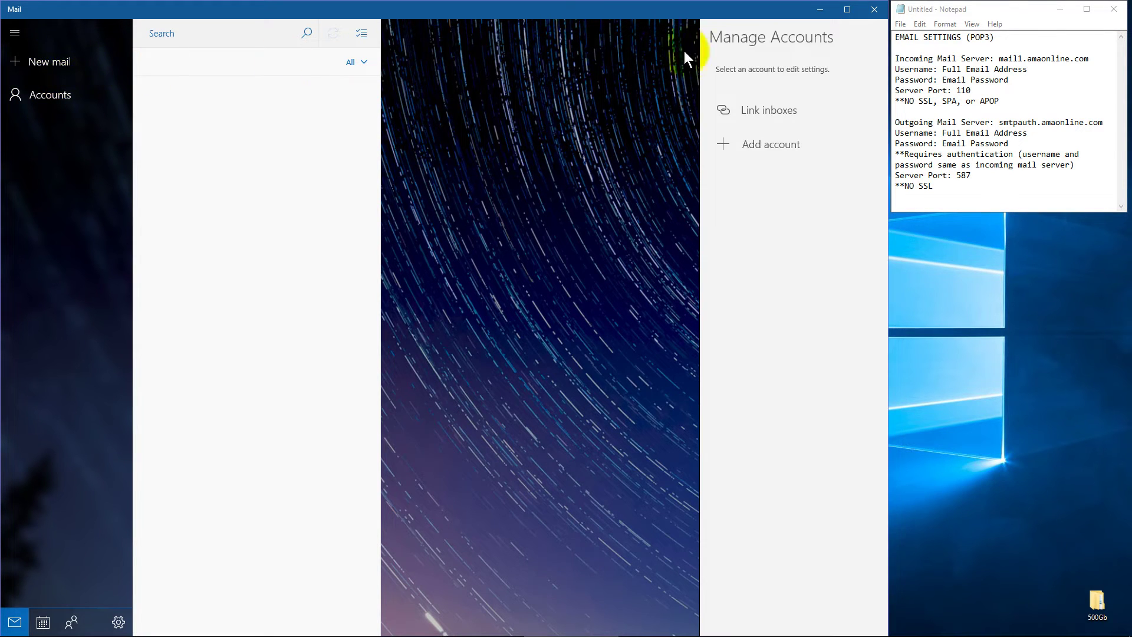
click(765, 143)
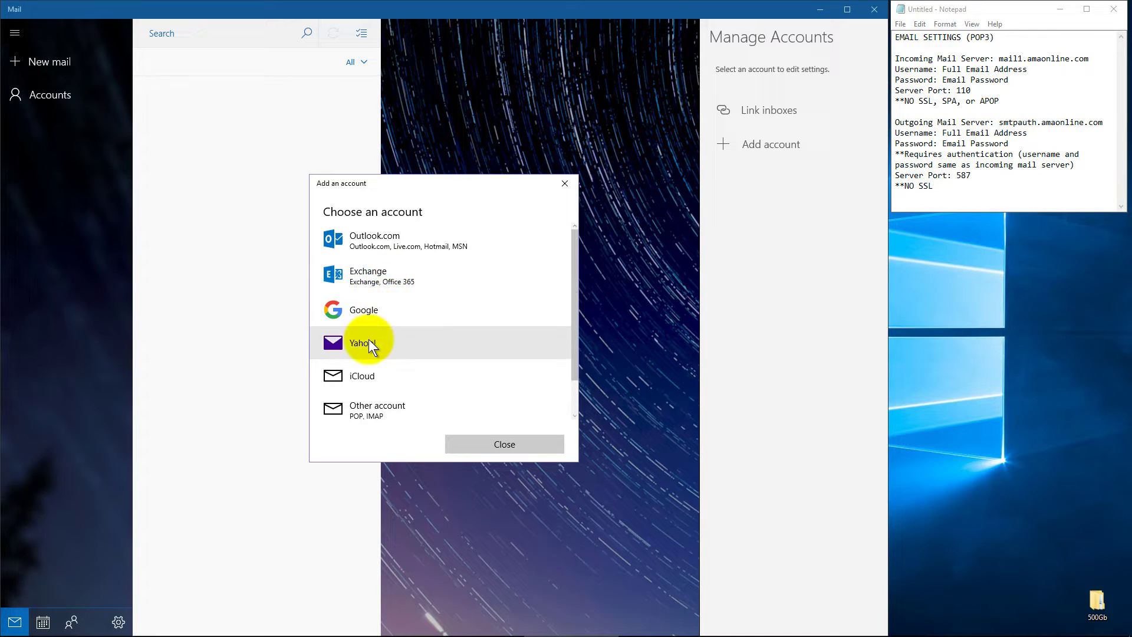
scroll(371, 373, down, 1)
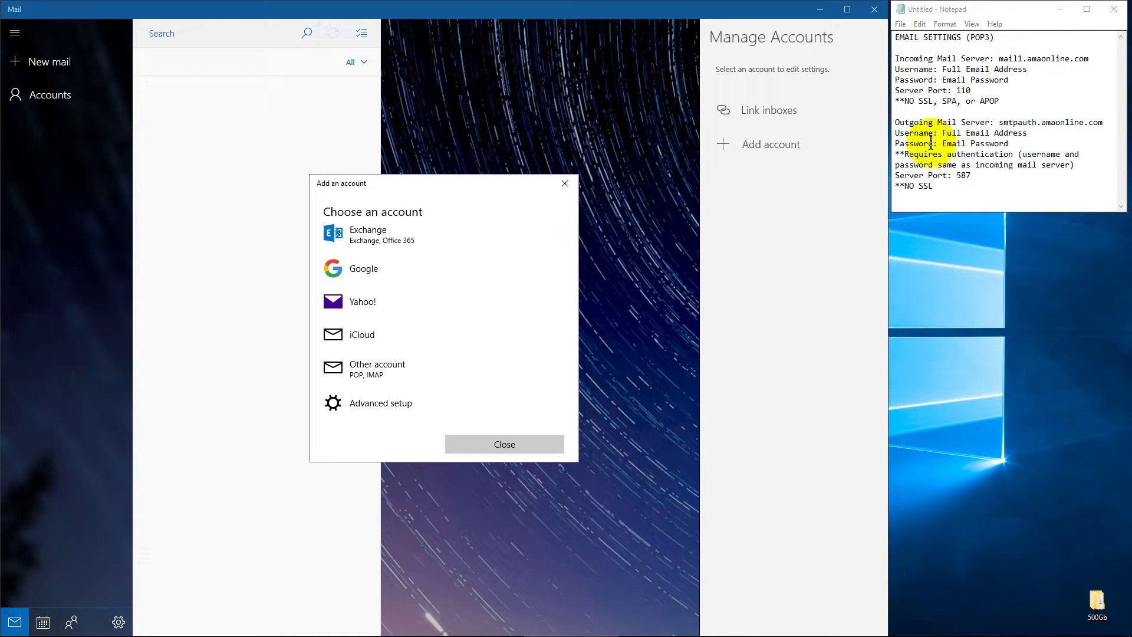
- Choose Advanced setup, then Internet email, ready to enter the email address
click(386, 403)
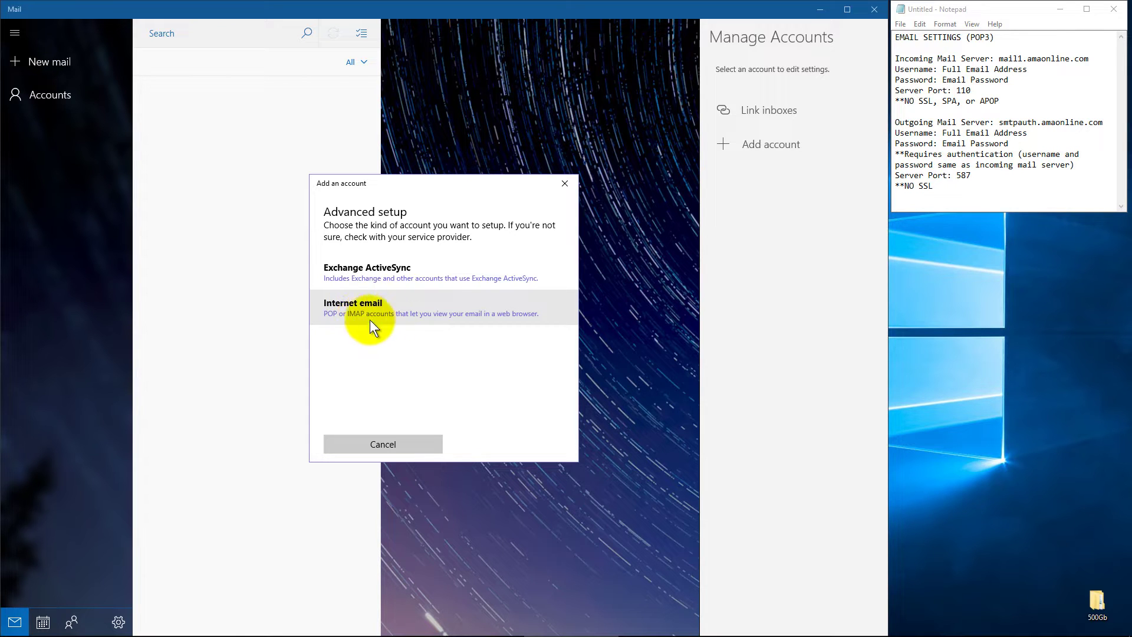
click(330, 314)
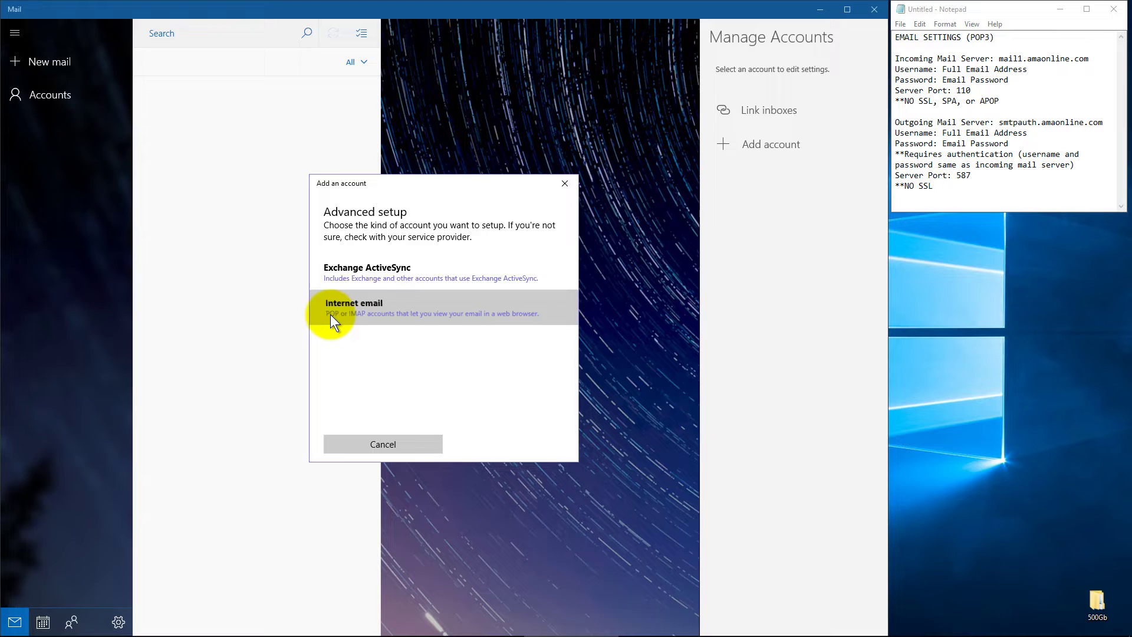
click(395, 248)
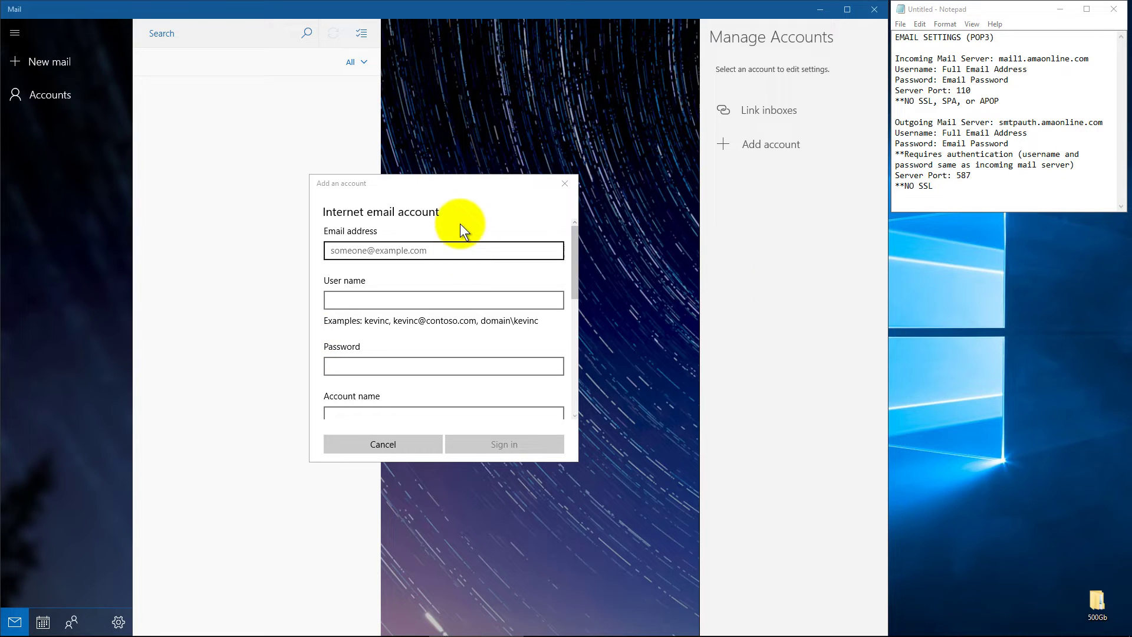
- Paste the account's email address into Email address and User name, and paste the password
click(435, 254)
click(434, 235)
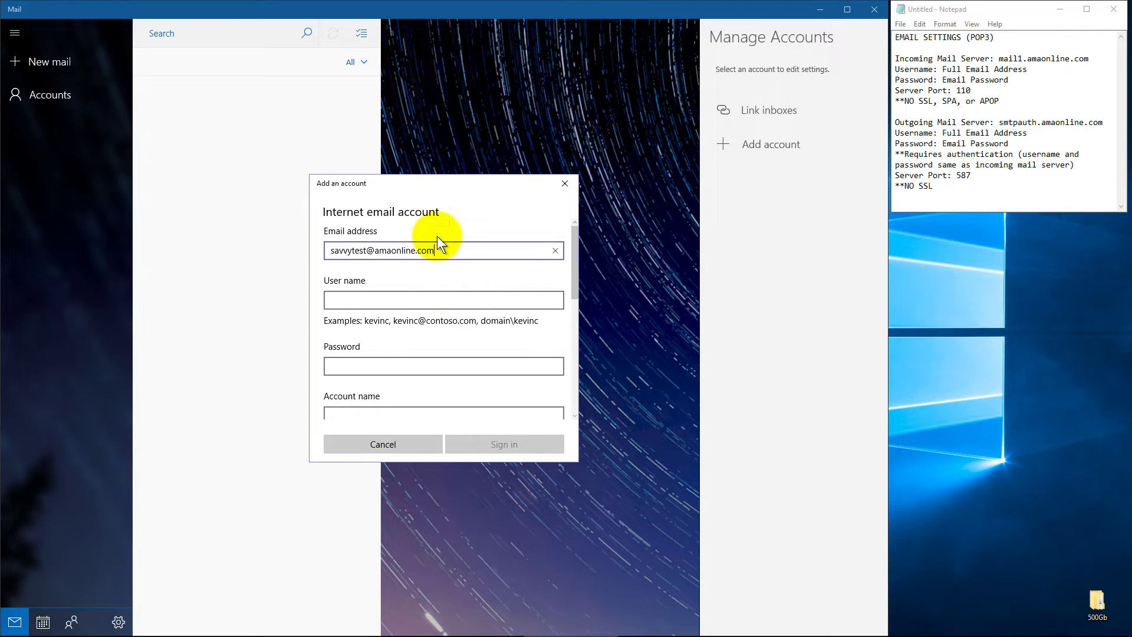
click(418, 302)
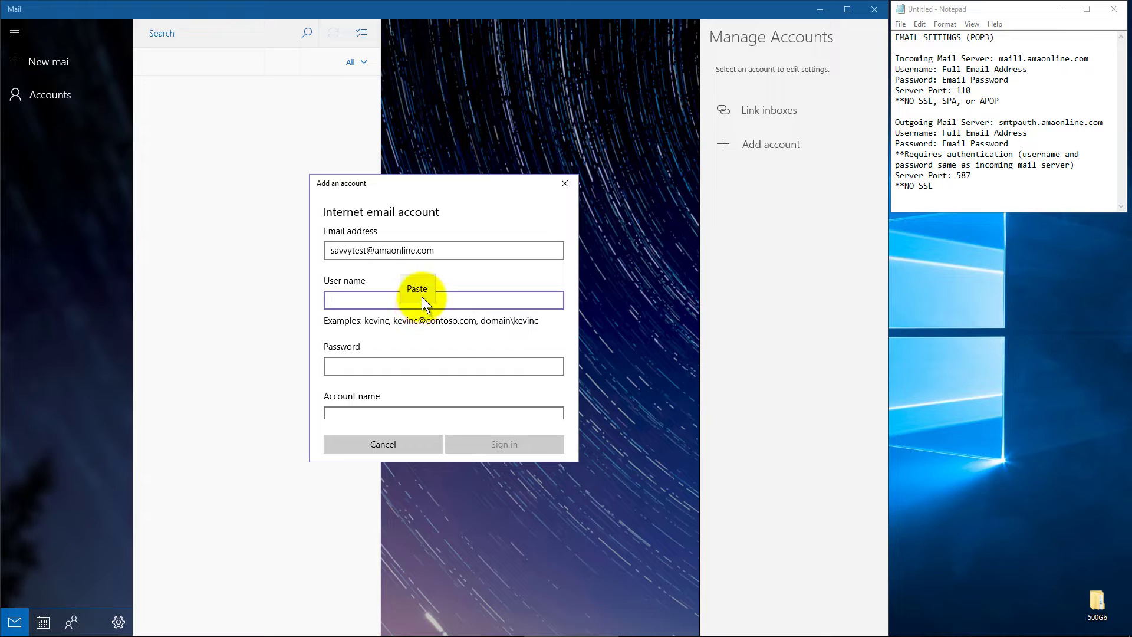
click(420, 291)
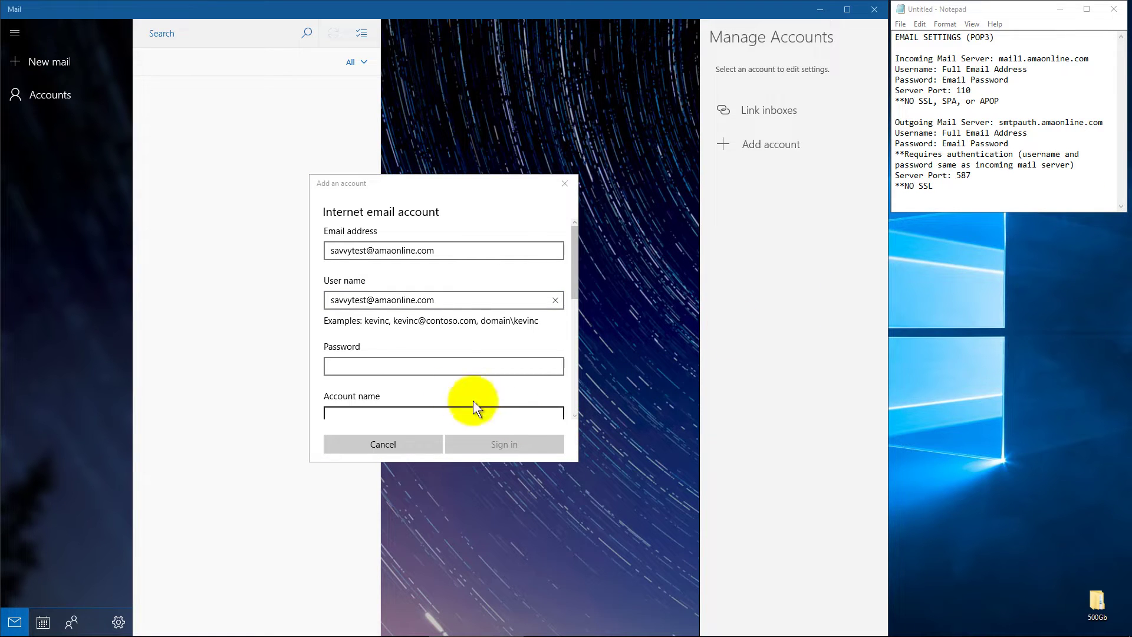
click(417, 366)
right_click(419, 365)
click(423, 352)
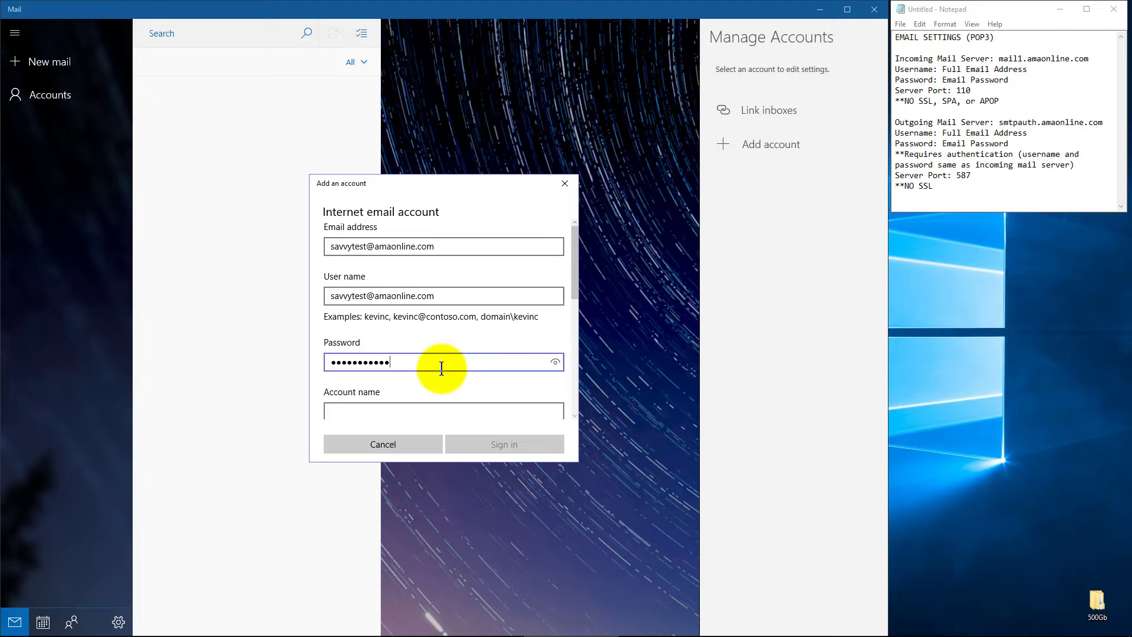
- Name the account Amaonline and fill in the sender display name
scroll(441, 369, down, 3)
click(414, 328)
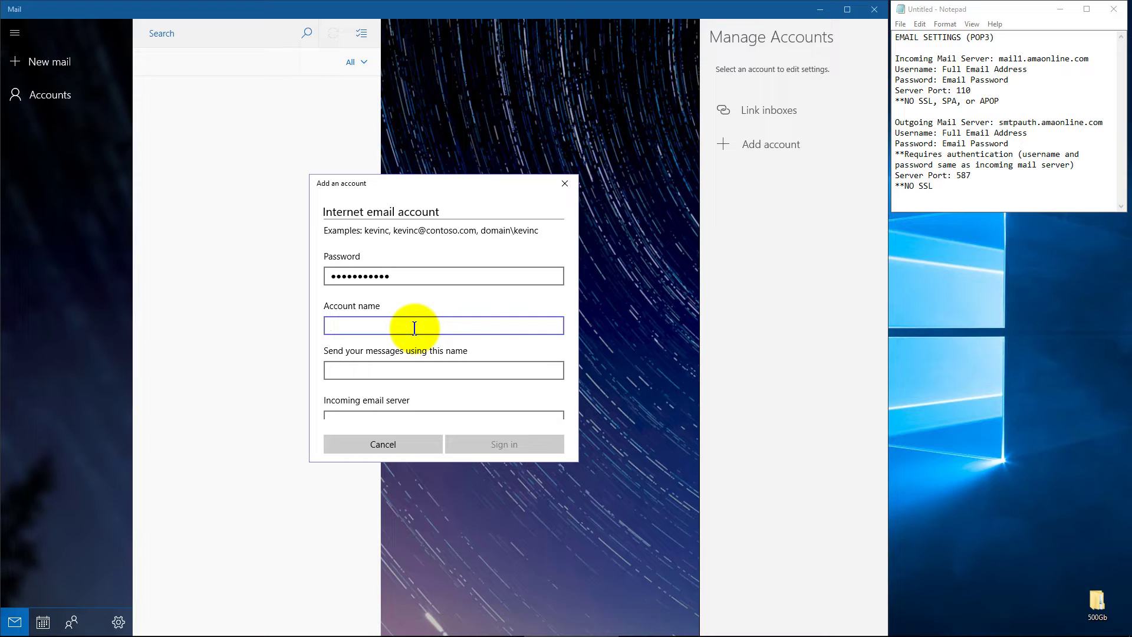
text(Amaonline)
scroll(414, 329, down, 2)
click(421, 309)
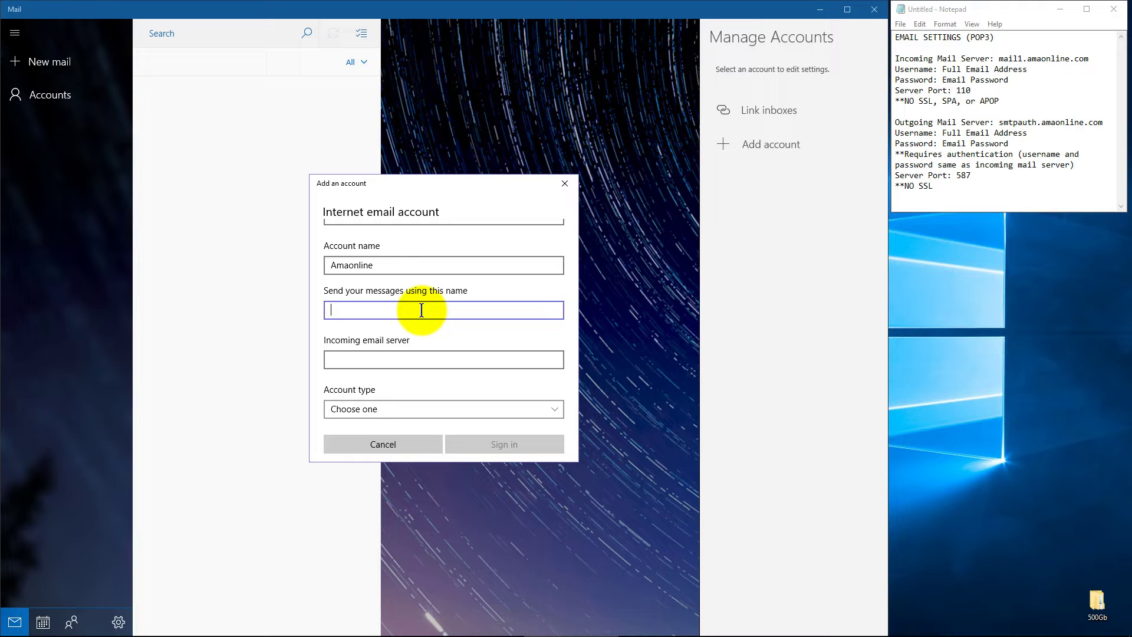
text(Savvy)
- Copy mail1.amaonline.com from the notes into Incoming email server
scroll(418, 311, down, 3)
click(466, 278)
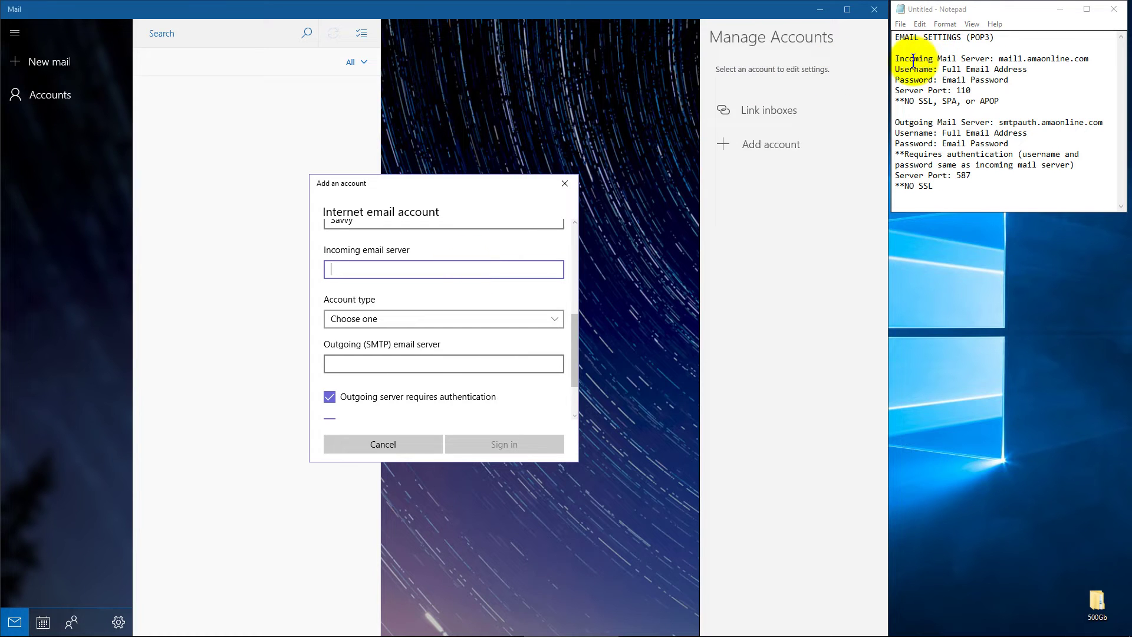
drag(998, 59, 1087, 60)
right_click(1085, 60)
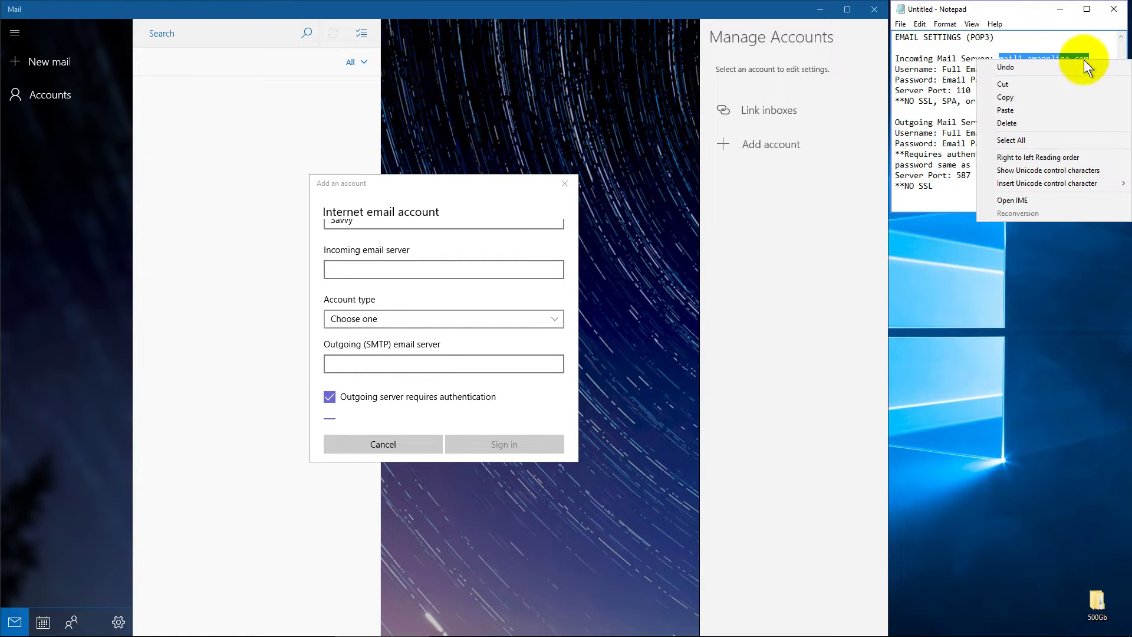
click(1058, 97)
right_click(389, 261)
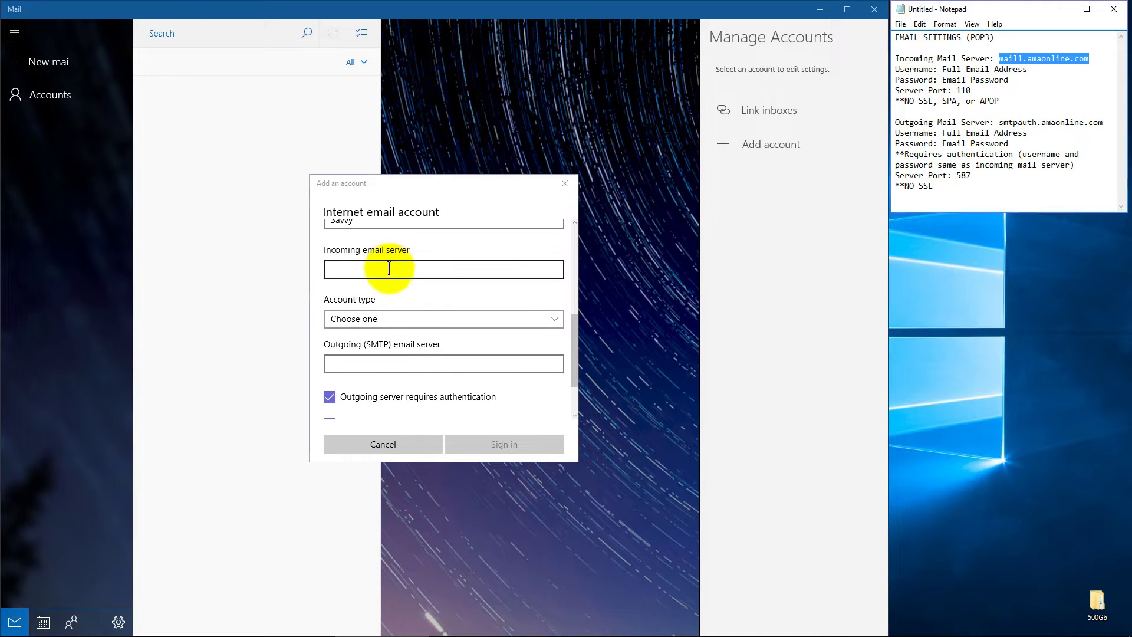
click(395, 254)
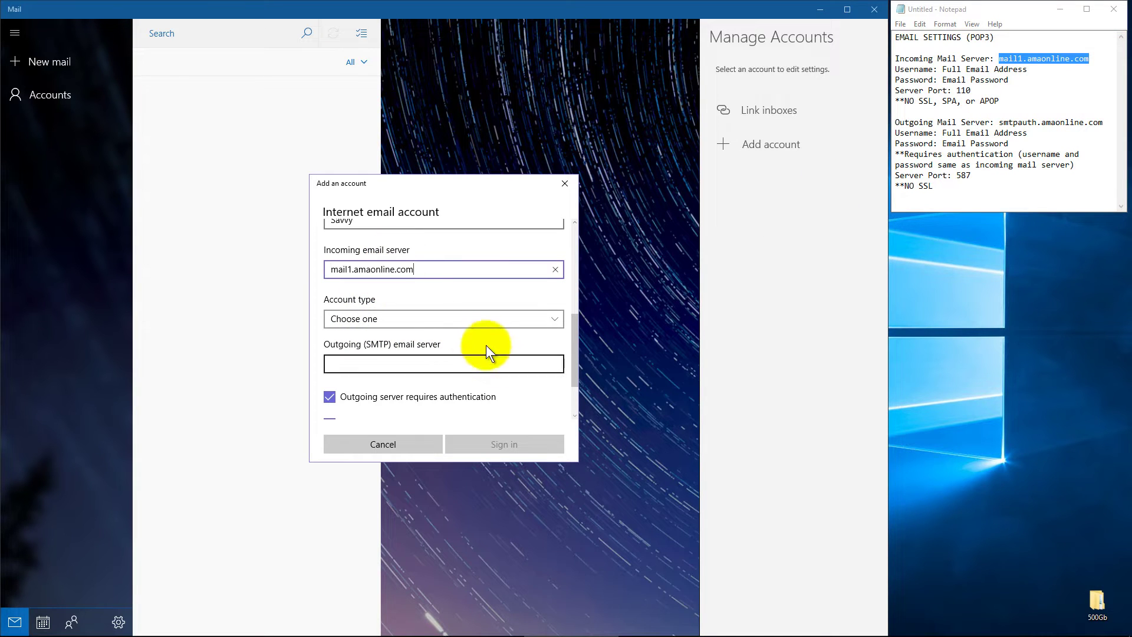
- Set the account type to POP3
click(461, 316)
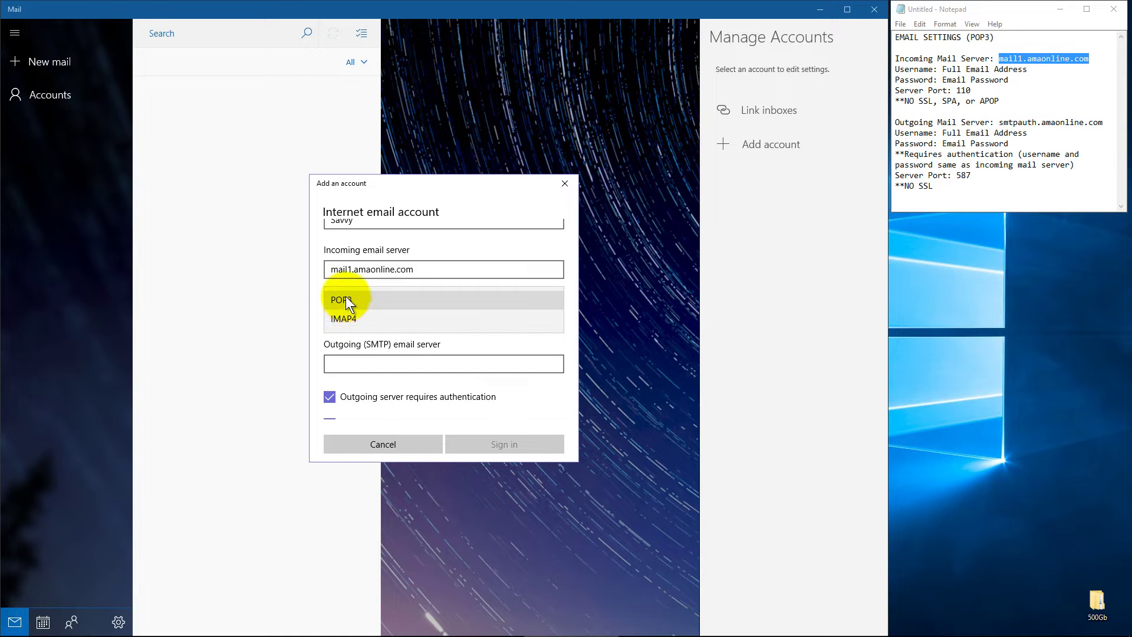
click(346, 299)
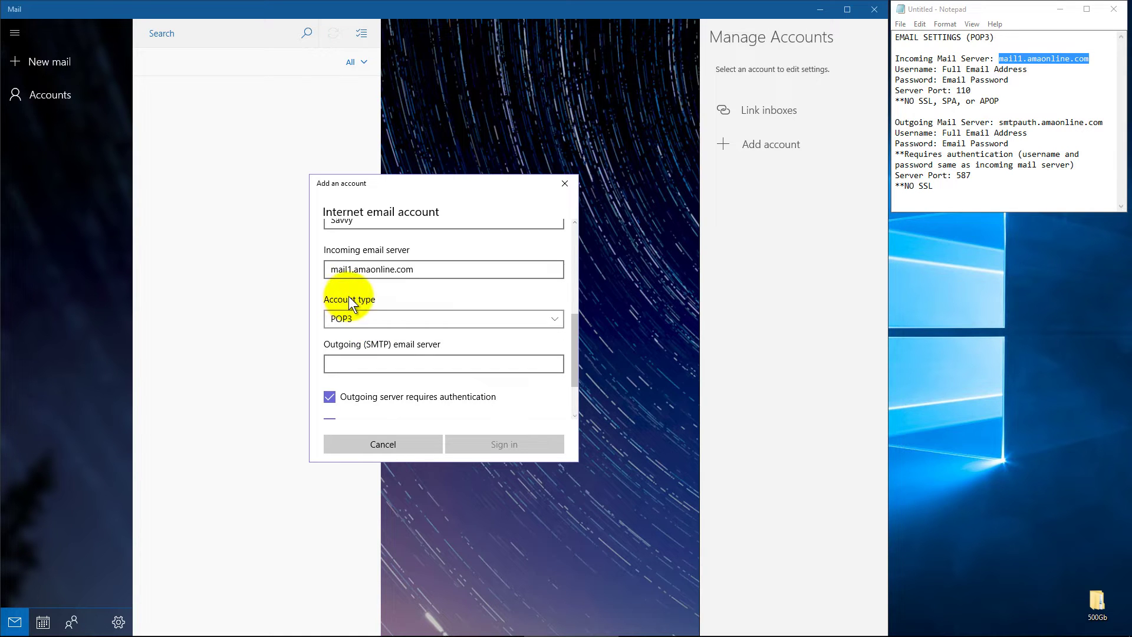
click(442, 362)
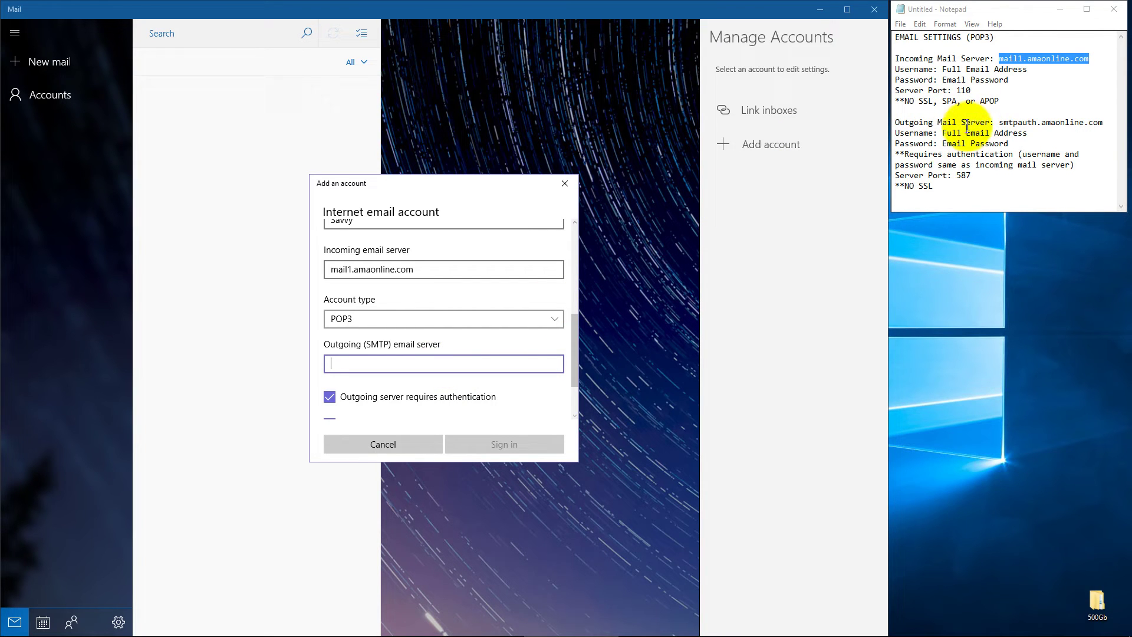
- Copy smtpauth.amaonline.com from the notes into the Outgoing (SMTP) email server box
click(1000, 125)
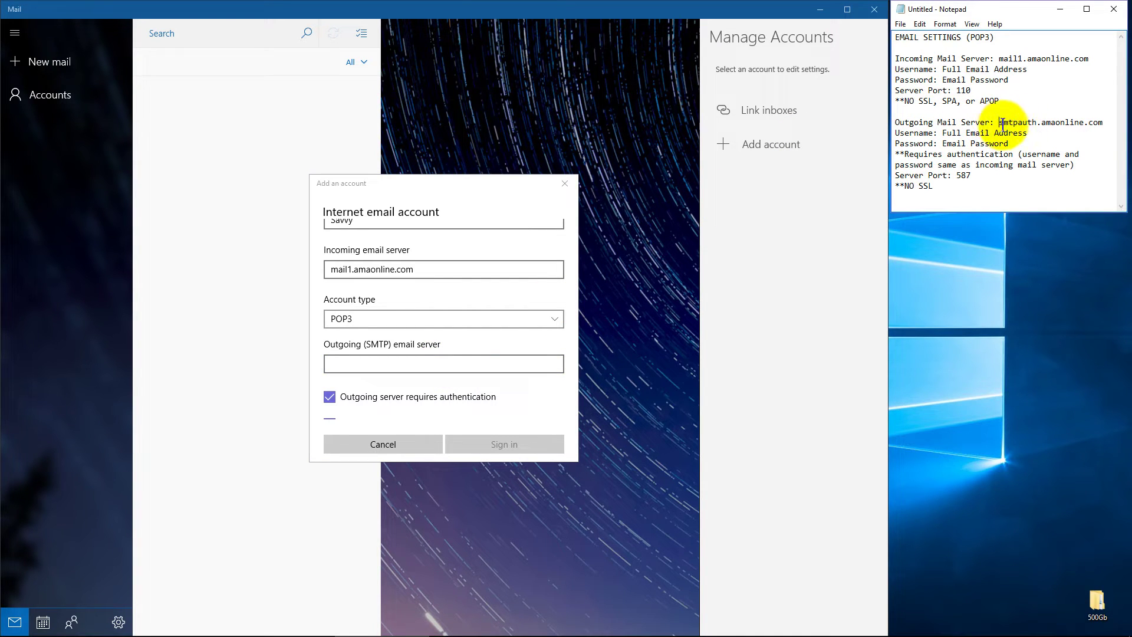
drag(999, 122, 1091, 126)
right_click(1091, 123)
click(1072, 163)
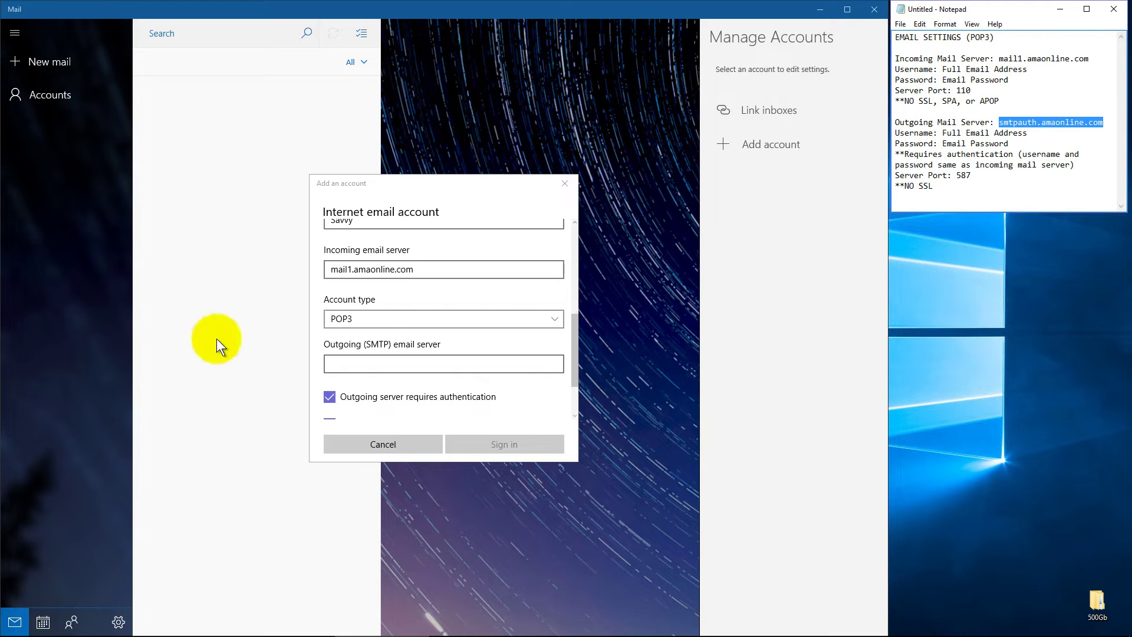
click(384, 362)
click(384, 344)
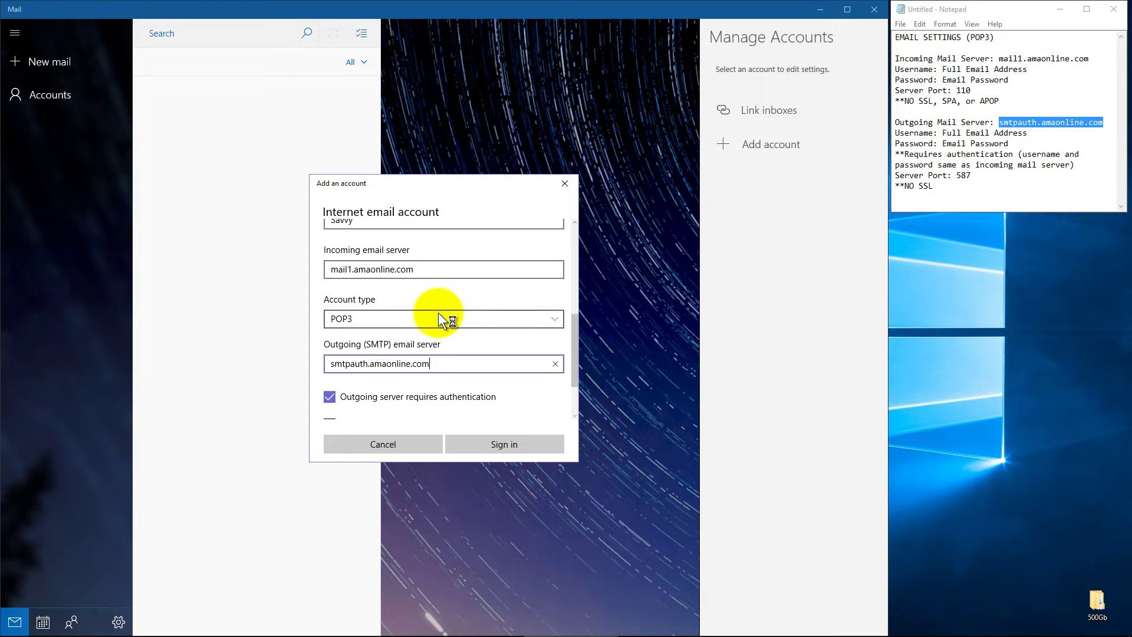
scroll(438, 315, down, 2)
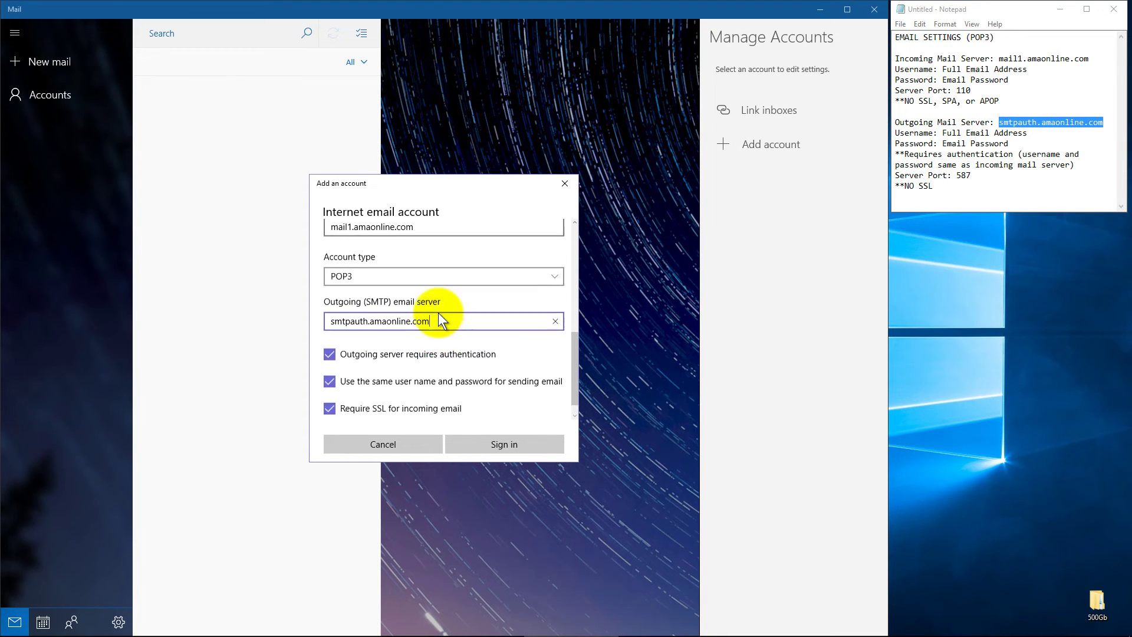
scroll(437, 312, up, 2)
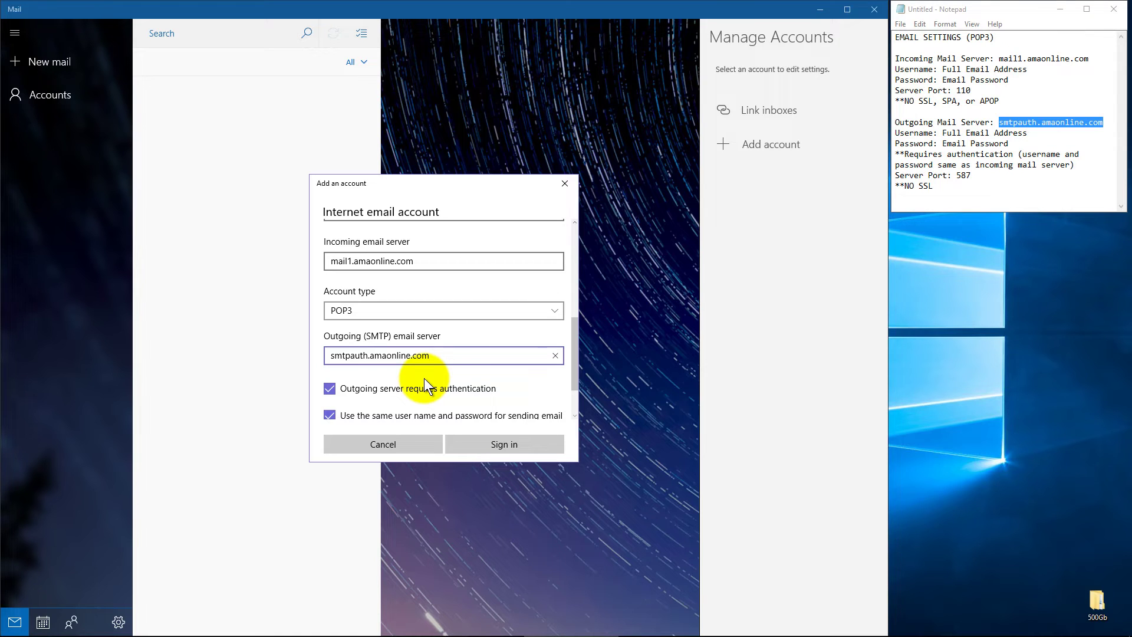
click(427, 261)
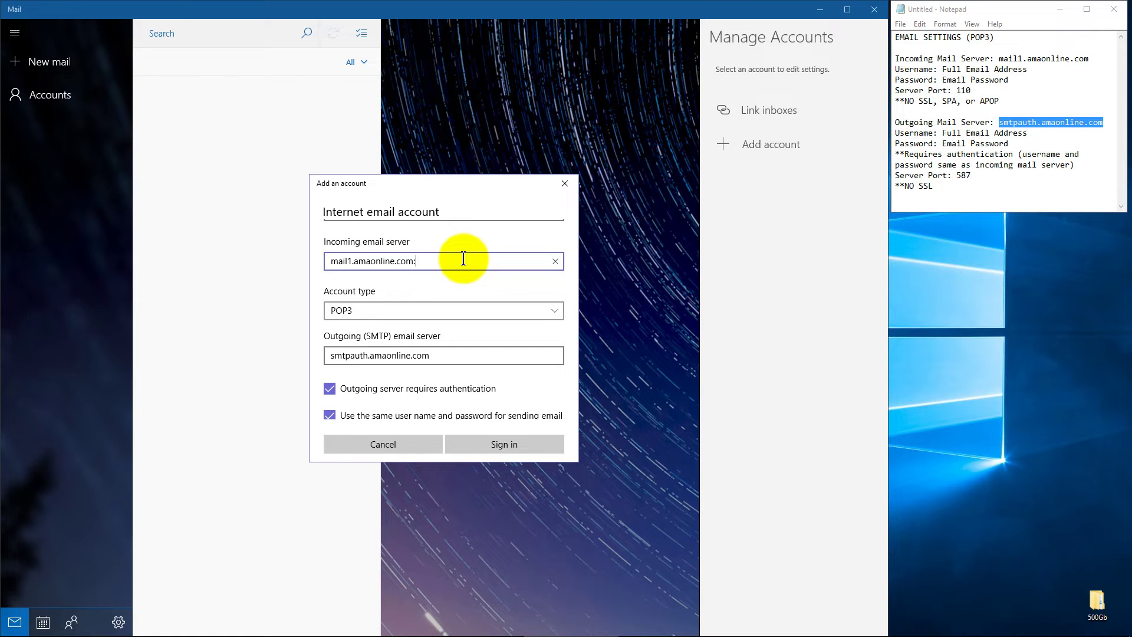
- Append port 110 to mail1.amaonline.com and :587 to smtpauth.amaonline.com
text(110)
click(479, 354)
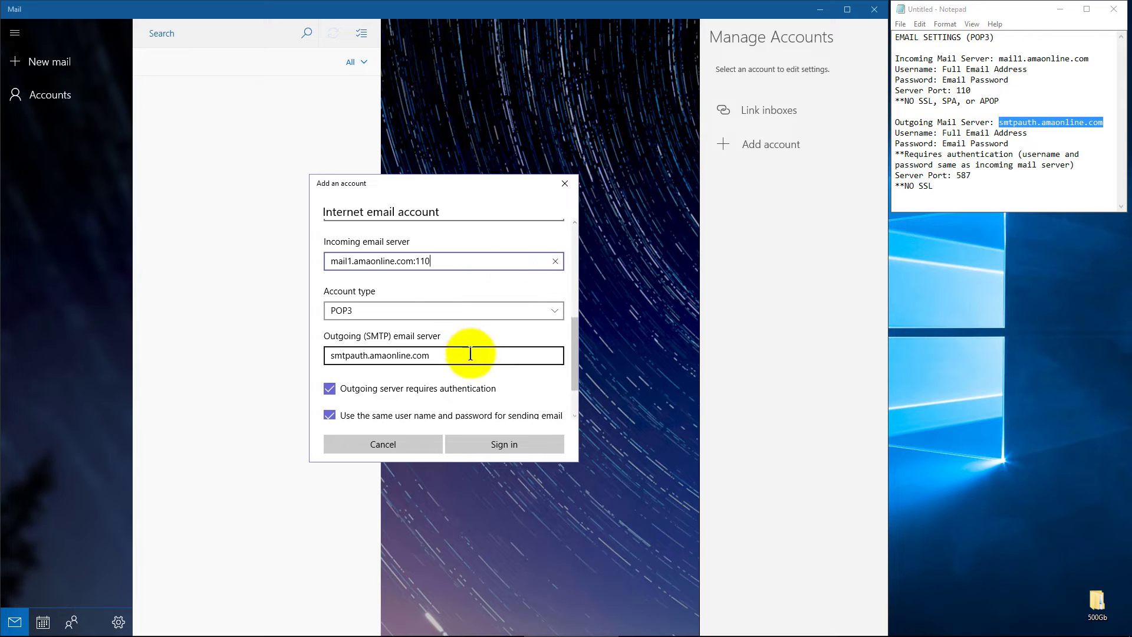
text(:)
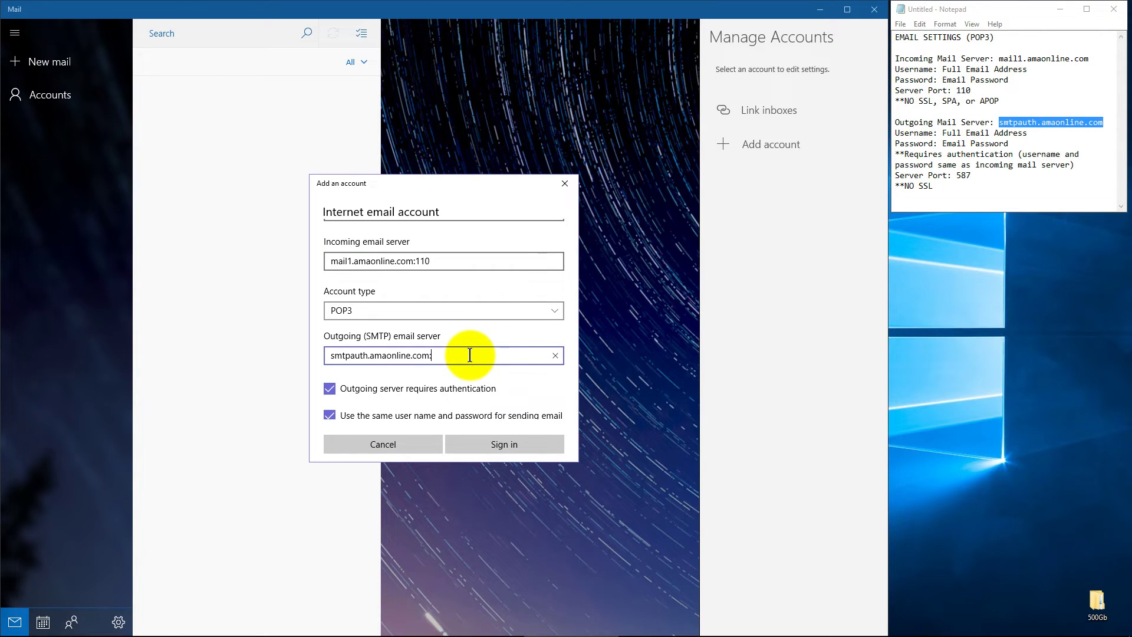
text(587)
scroll(469, 356, down, 2)
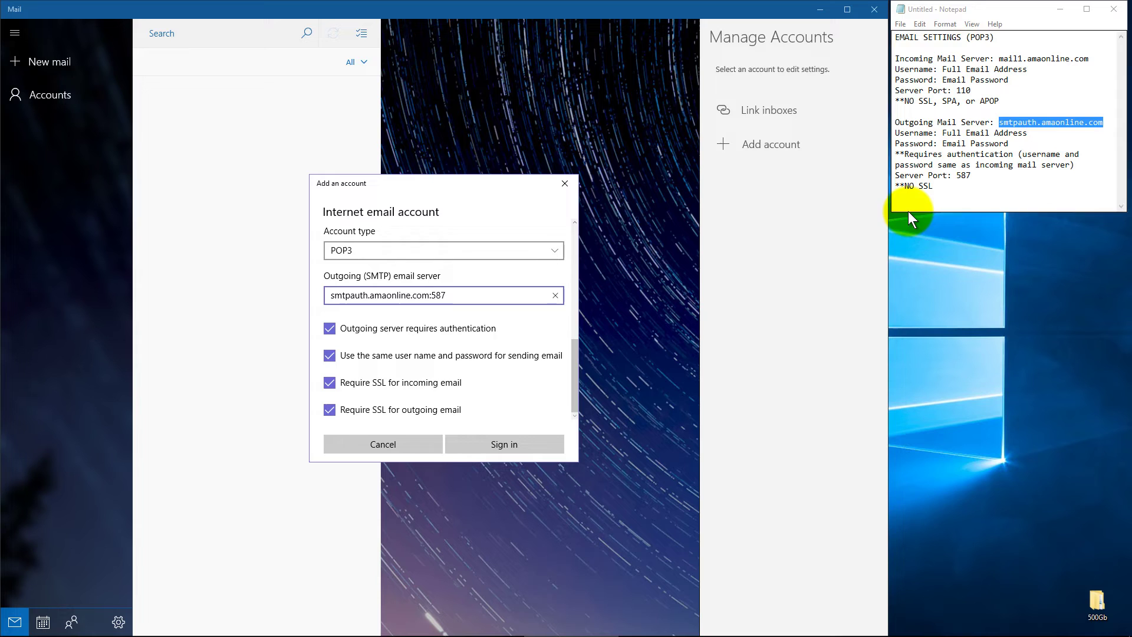
- Uncheck Require SSL for both incoming and outgoing email
click(330, 384)
click(330, 410)
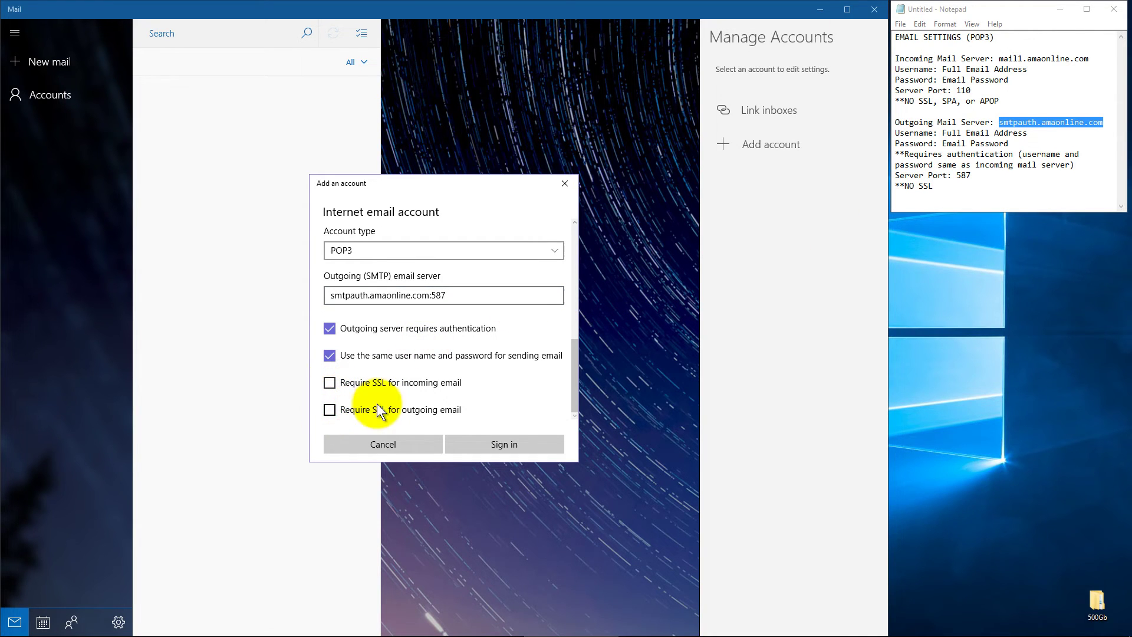
scroll(474, 386, up, 5)
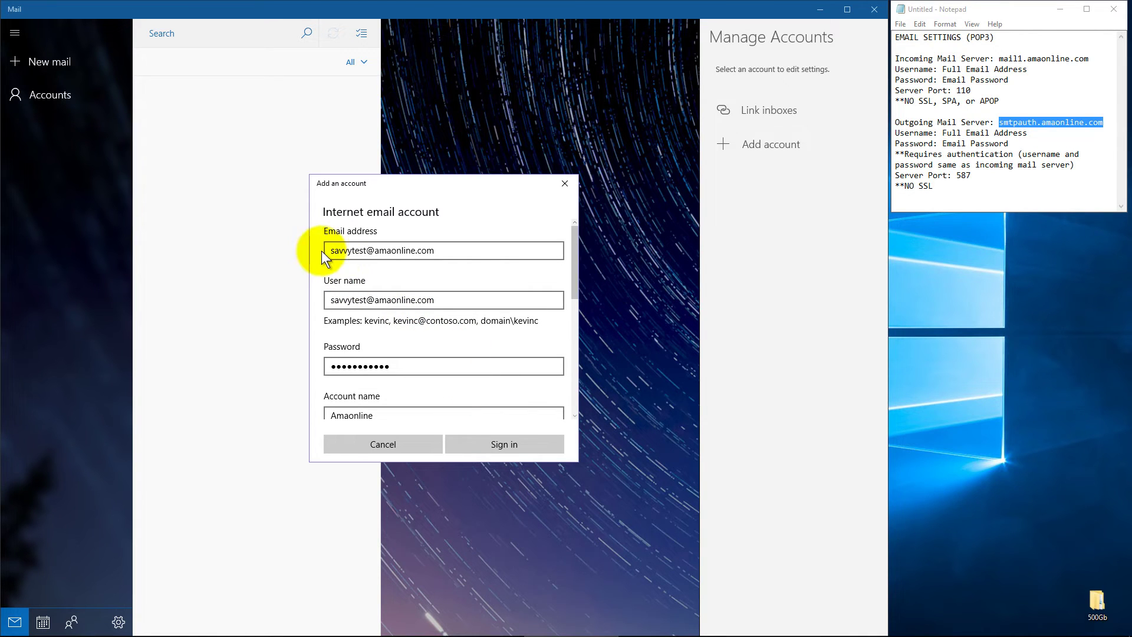
- Scroll back through the form to recheck the address, names and server fields
click(336, 250)
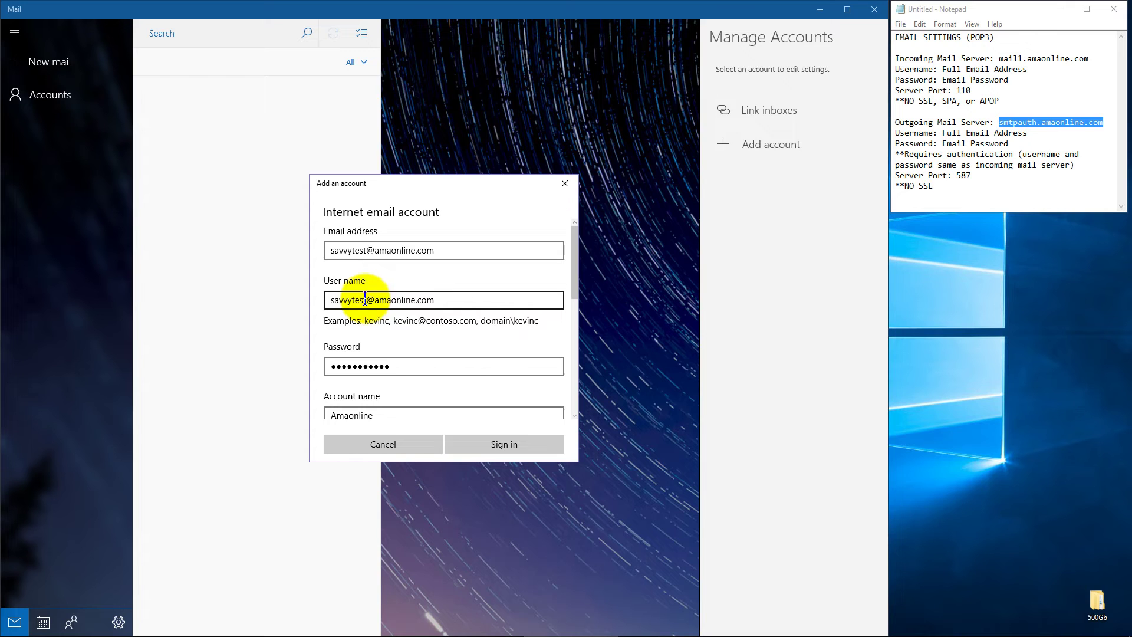
scroll(405, 314, down, 1)
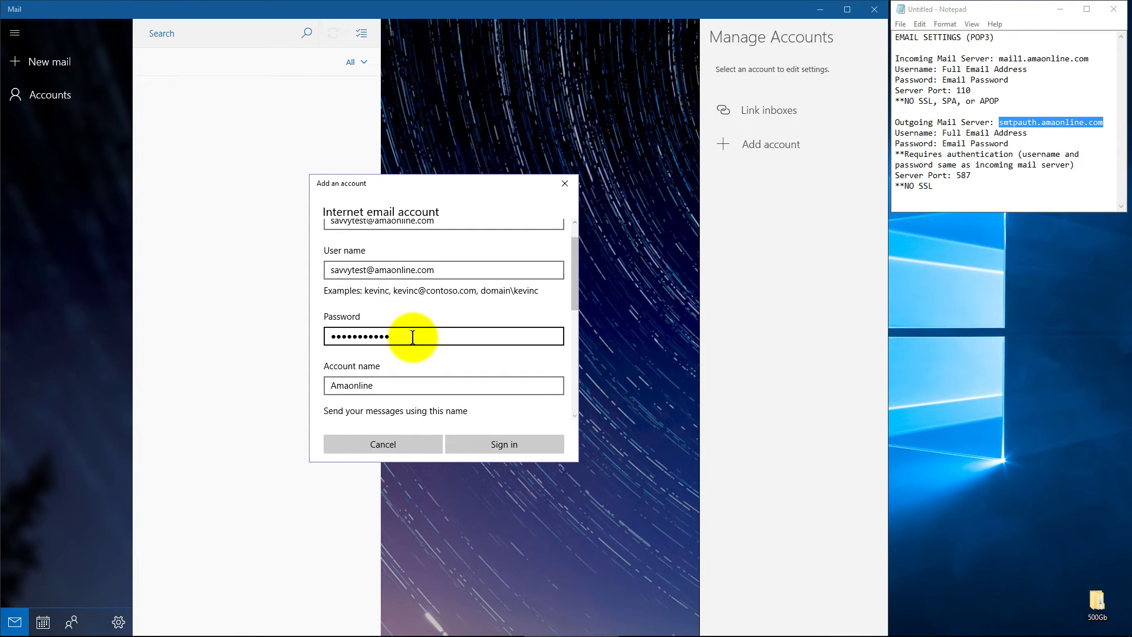
scroll(412, 338, down, 3)
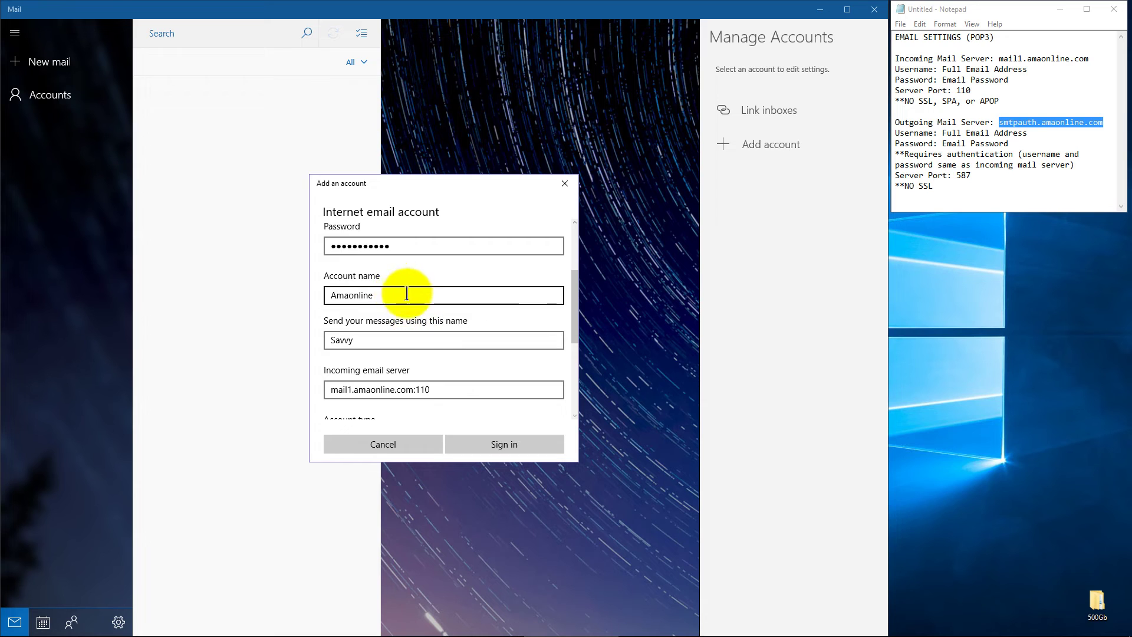
drag(430, 294, 328, 294)
click(404, 335)
scroll(410, 334, down, 1)
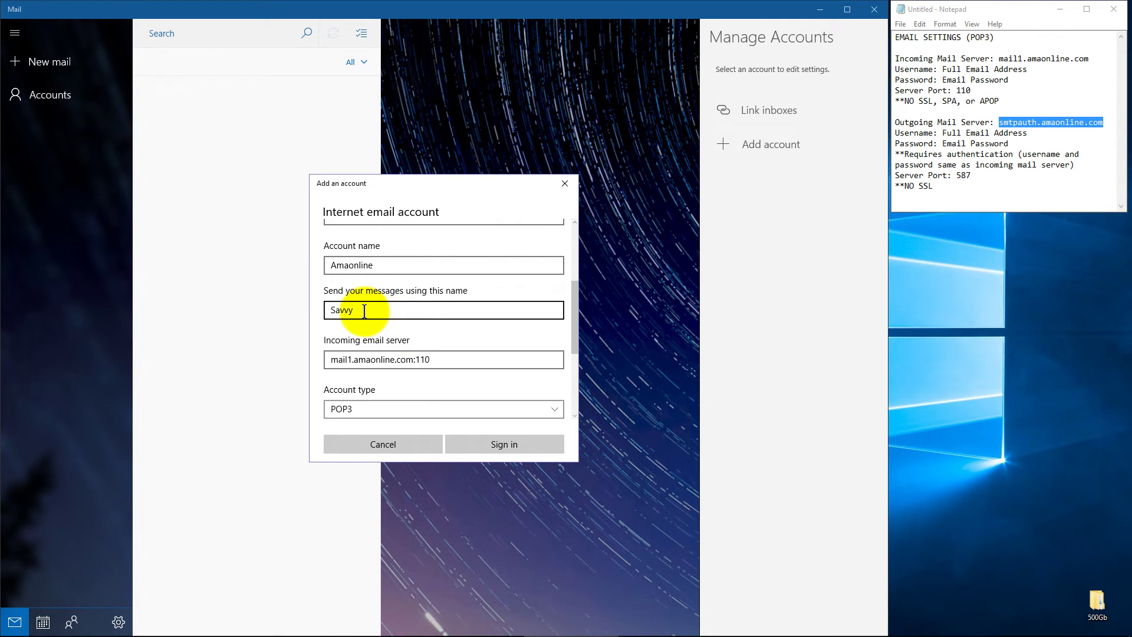
scroll(364, 311, down, 4)
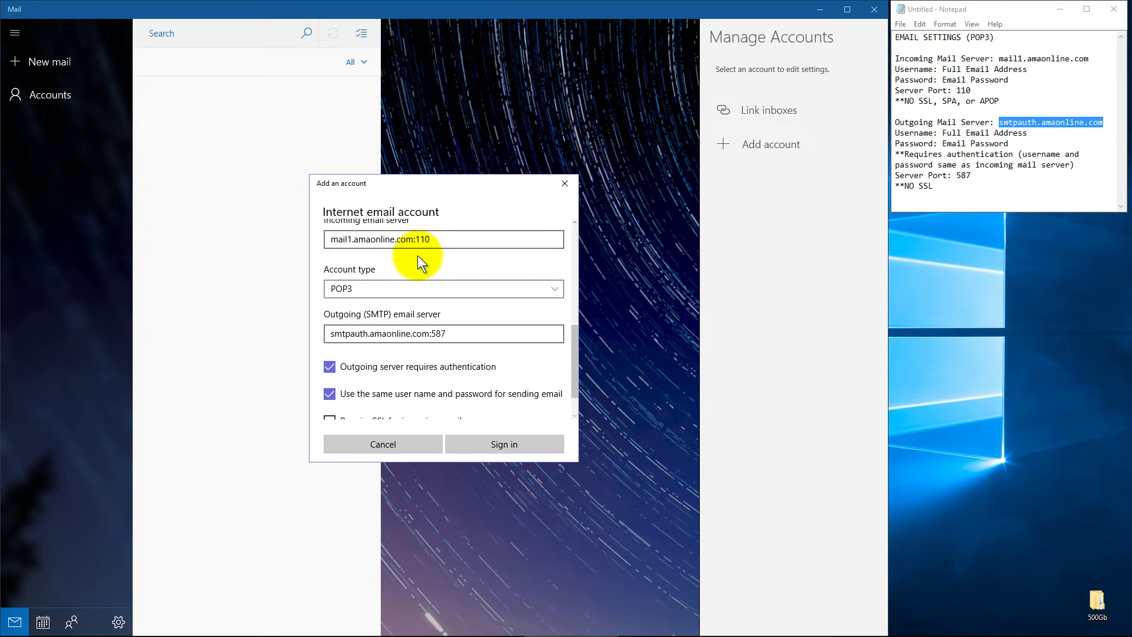
scroll(419, 261, up, 1)
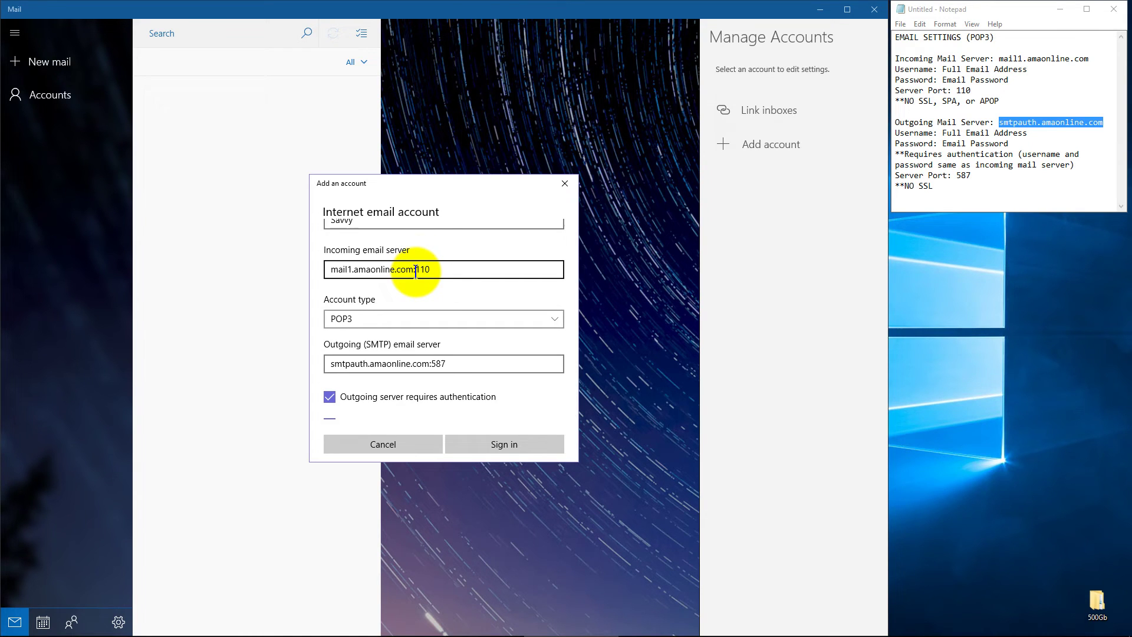
scroll(441, 330, down, 2)
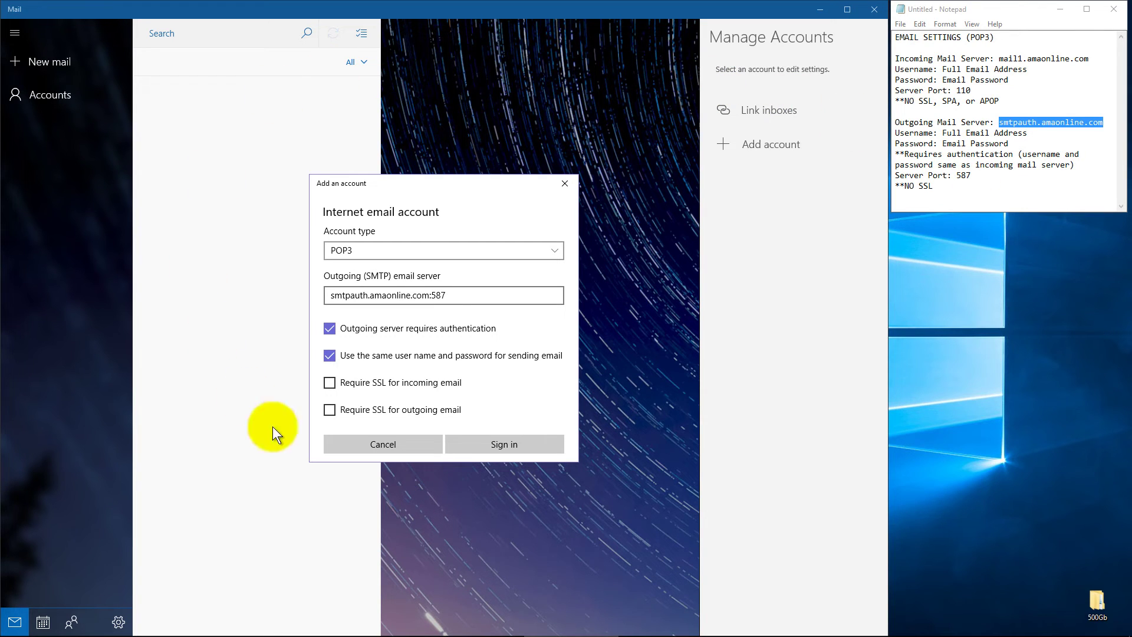
- Sign in with these settings and confirm Done to reach the synced Amaonline Inbox
click(504, 445)
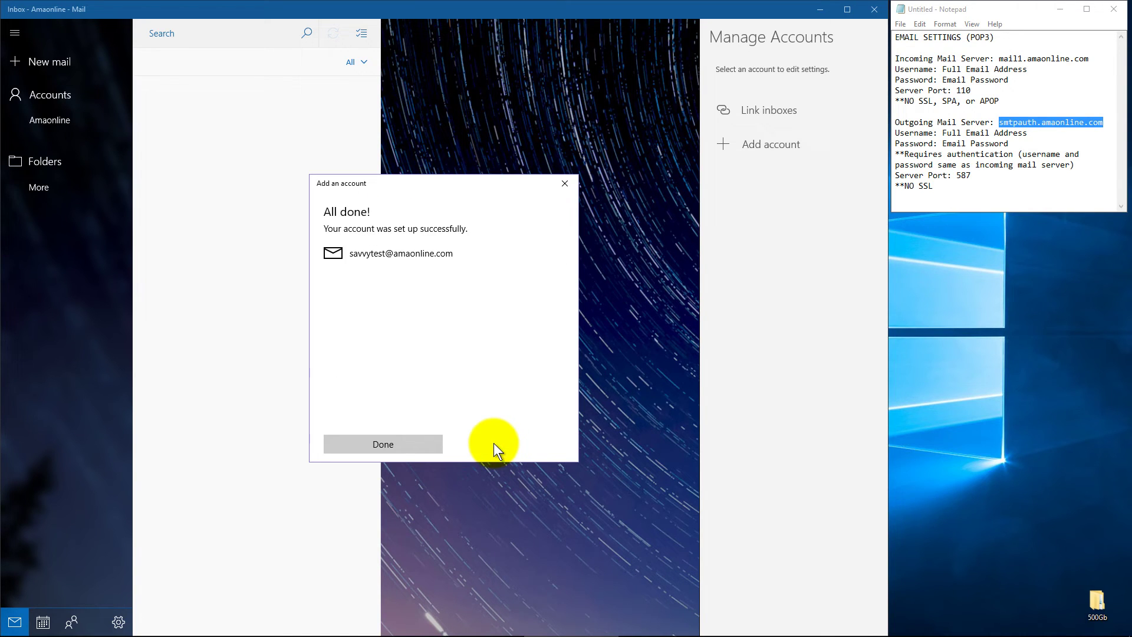
click(392, 446)
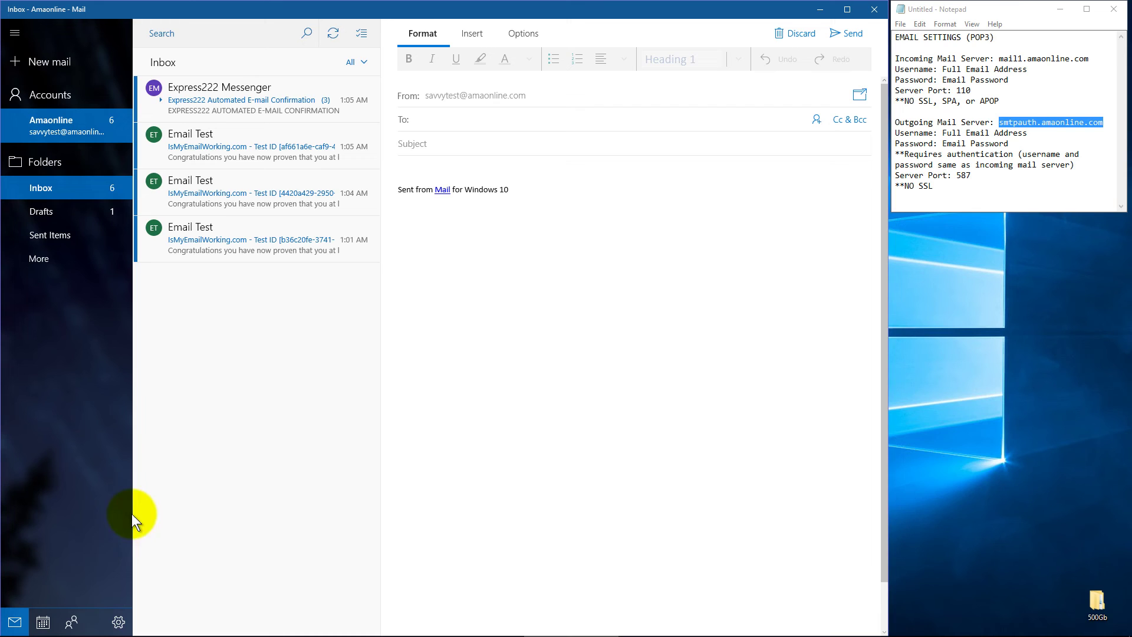
- Open Mail settings and review the Manage Accounts list of configured accounts
click(118, 622)
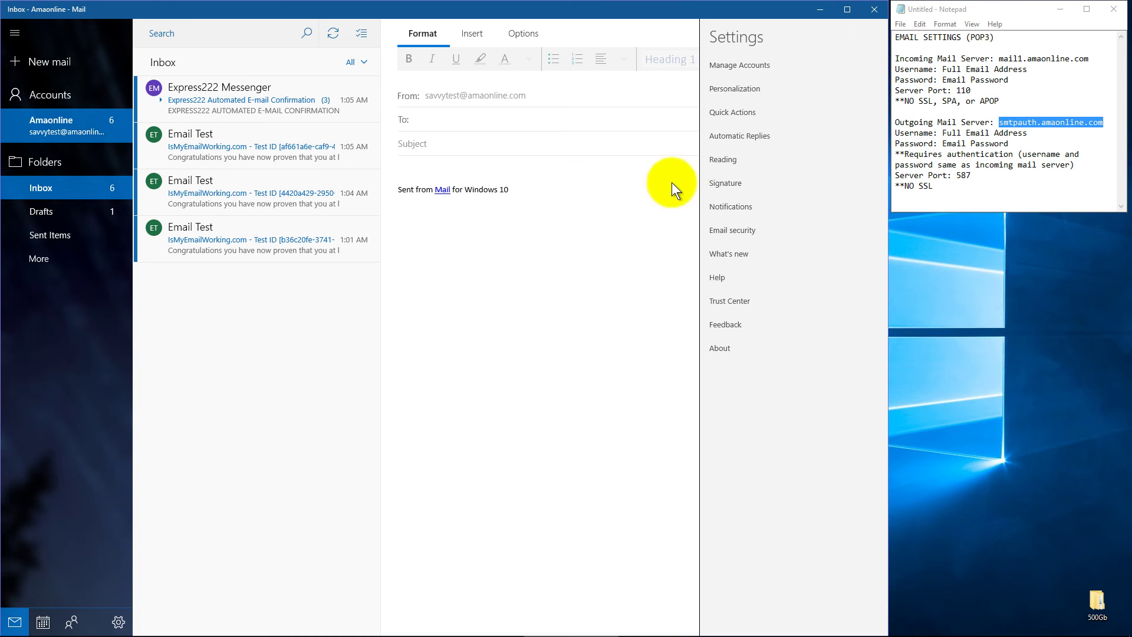
click(744, 68)
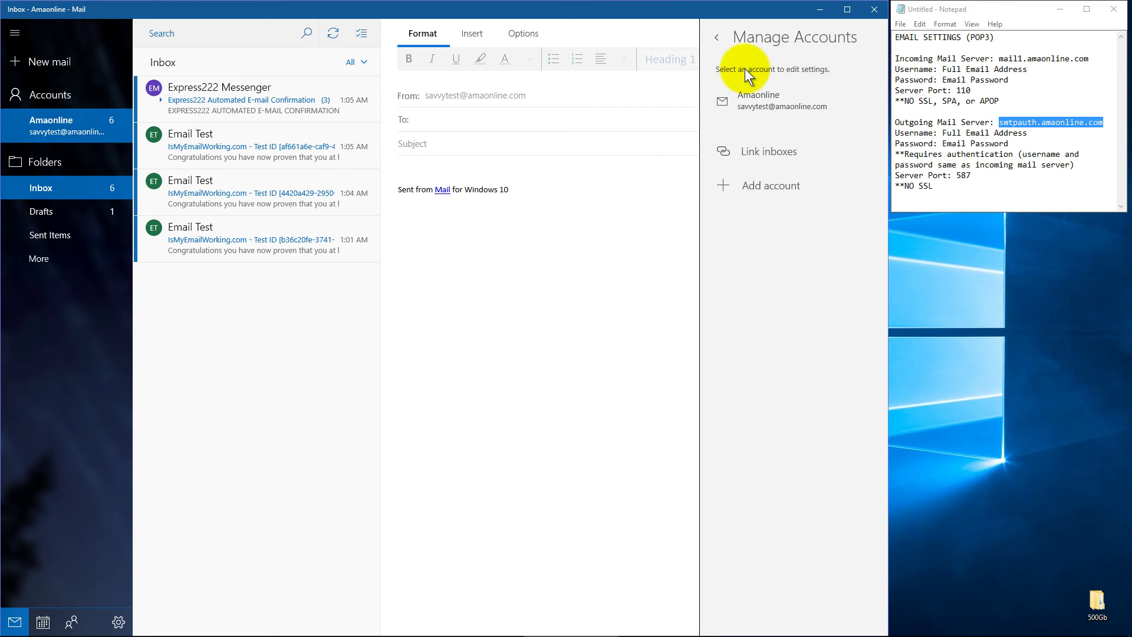
click(716, 37)
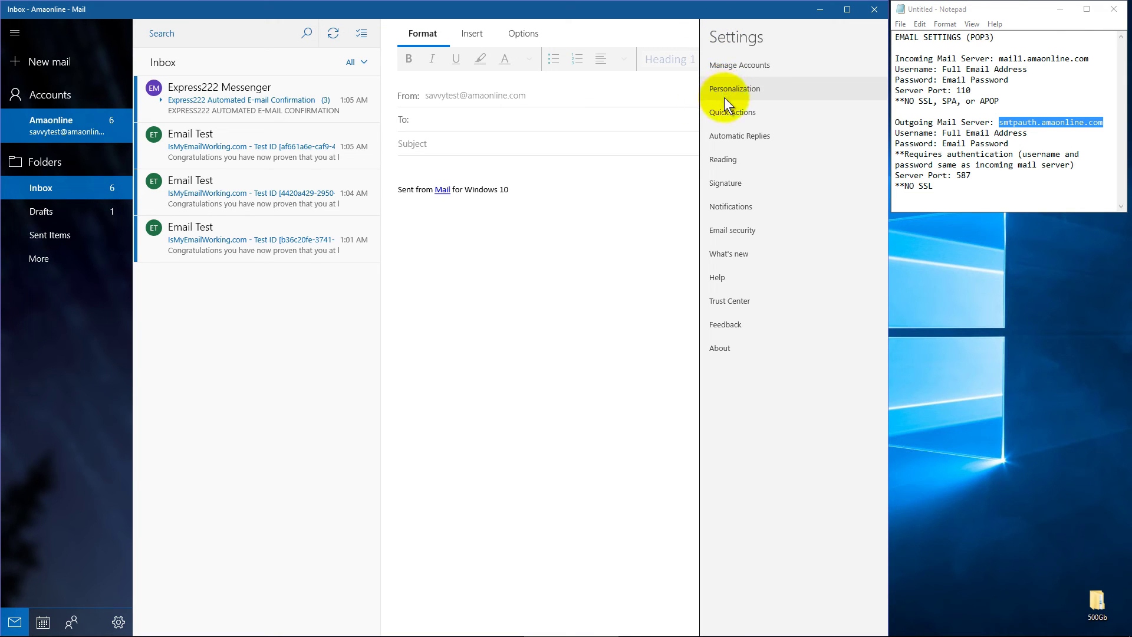
click(724, 146)
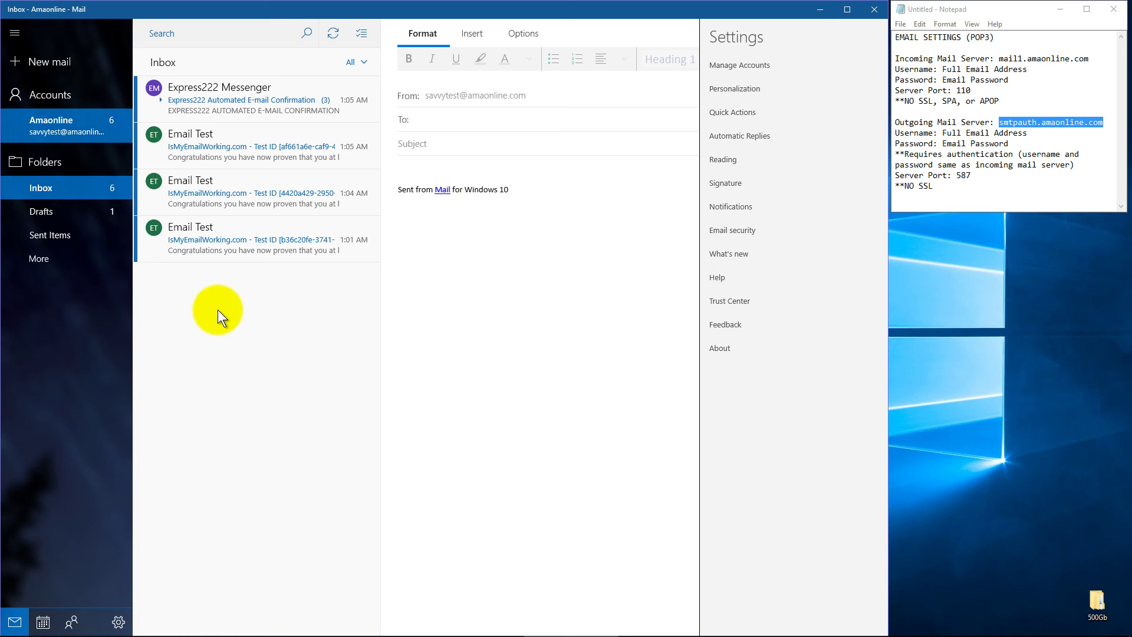
- Check the Signature and Email security settings, returning to the settings list after each
click(725, 184)
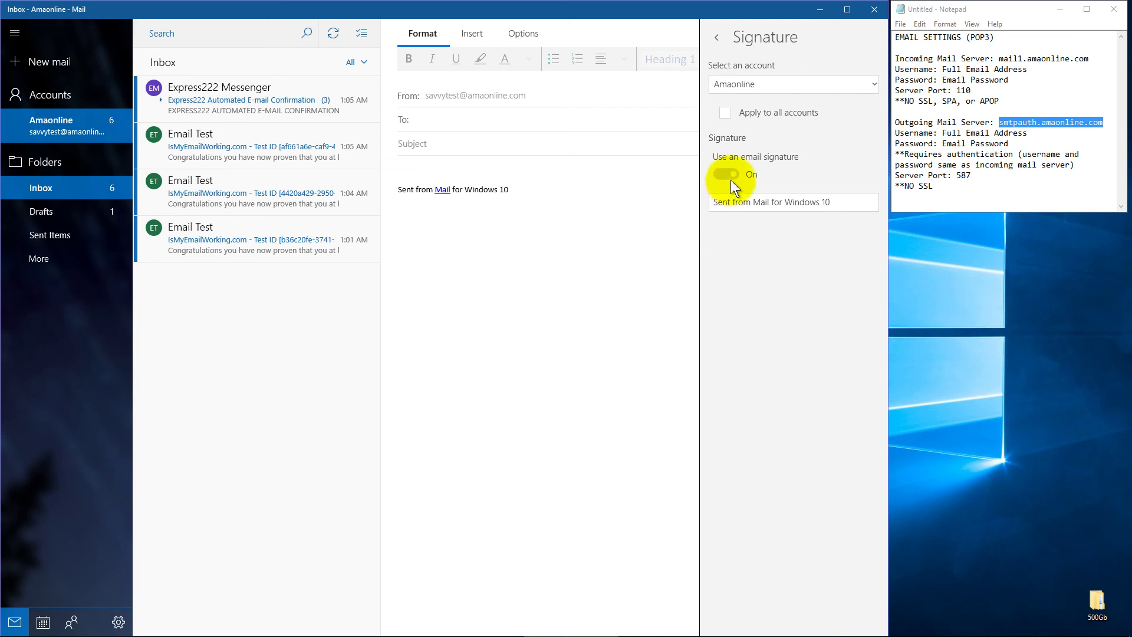
click(715, 37)
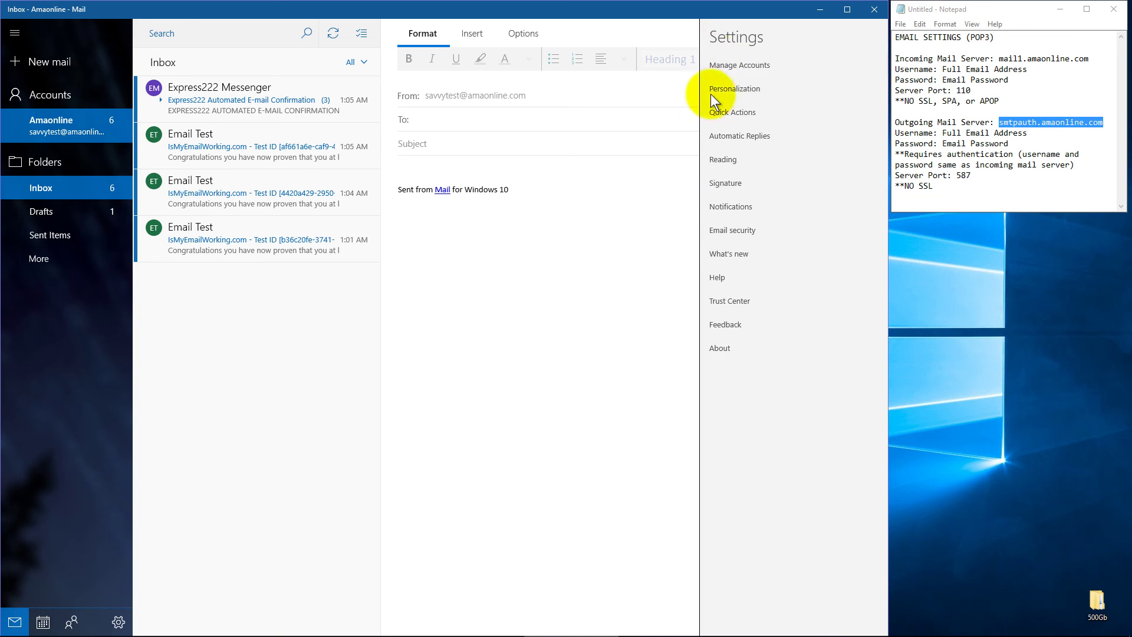
click(744, 226)
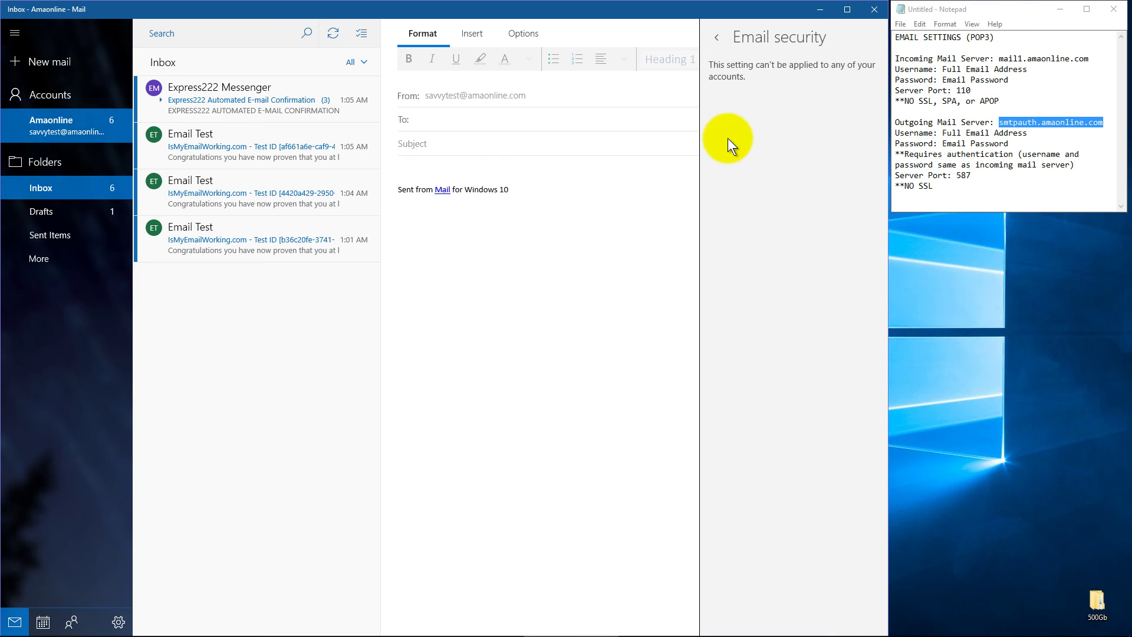
click(715, 43)
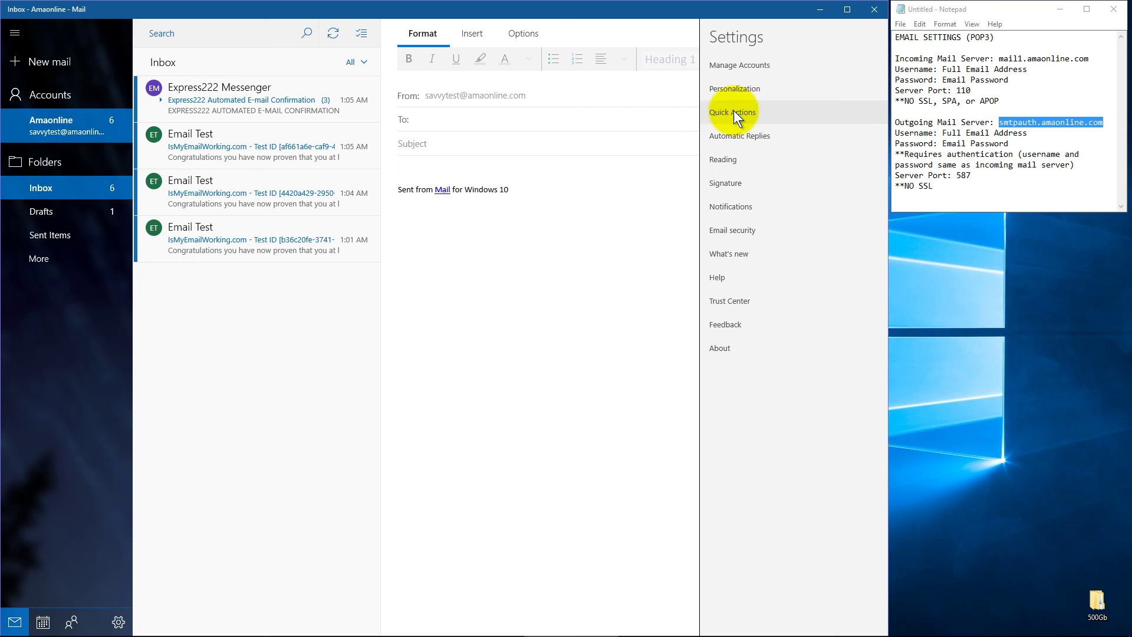
click(265, 328)
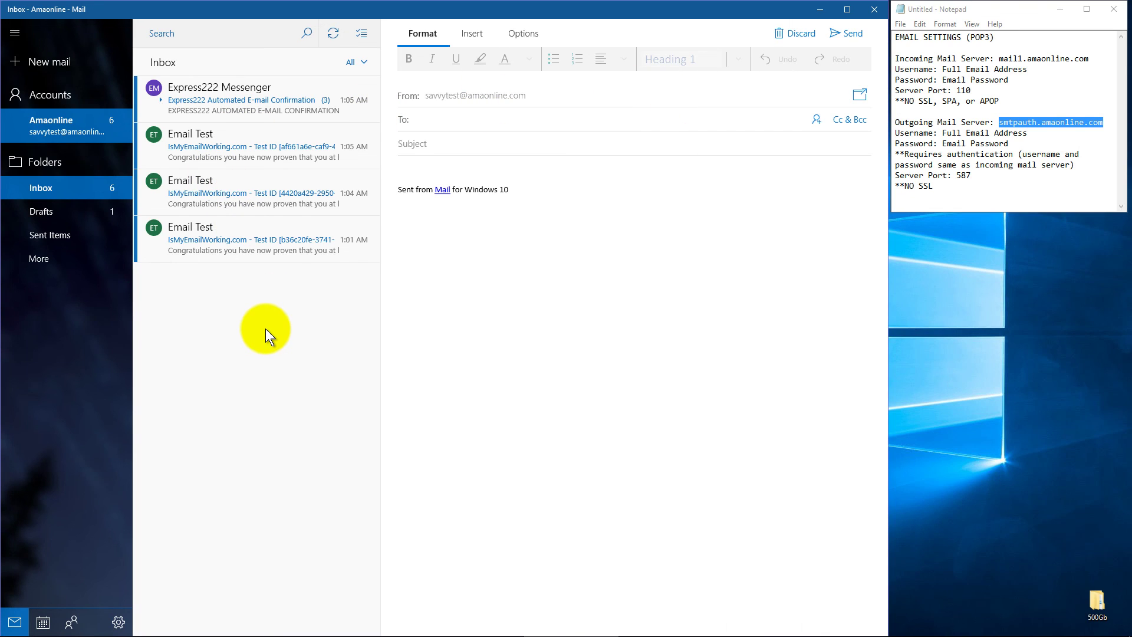